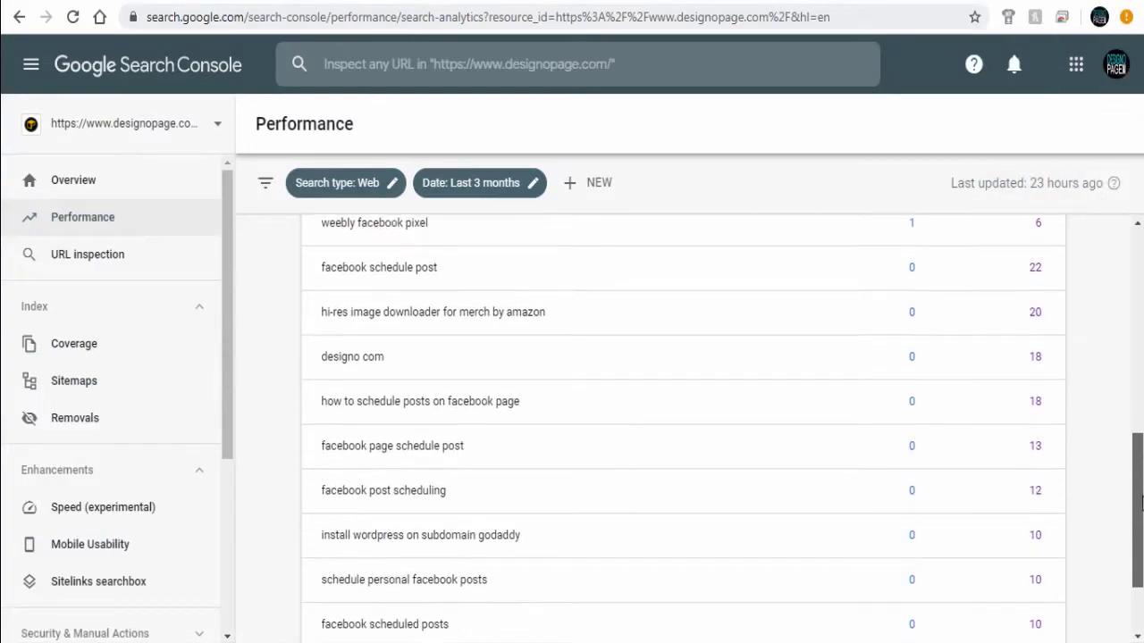
# Review the search queries in the Performance report and the external and internal links in the Links report
pyautogui.scroll(-1, 1141, 503)
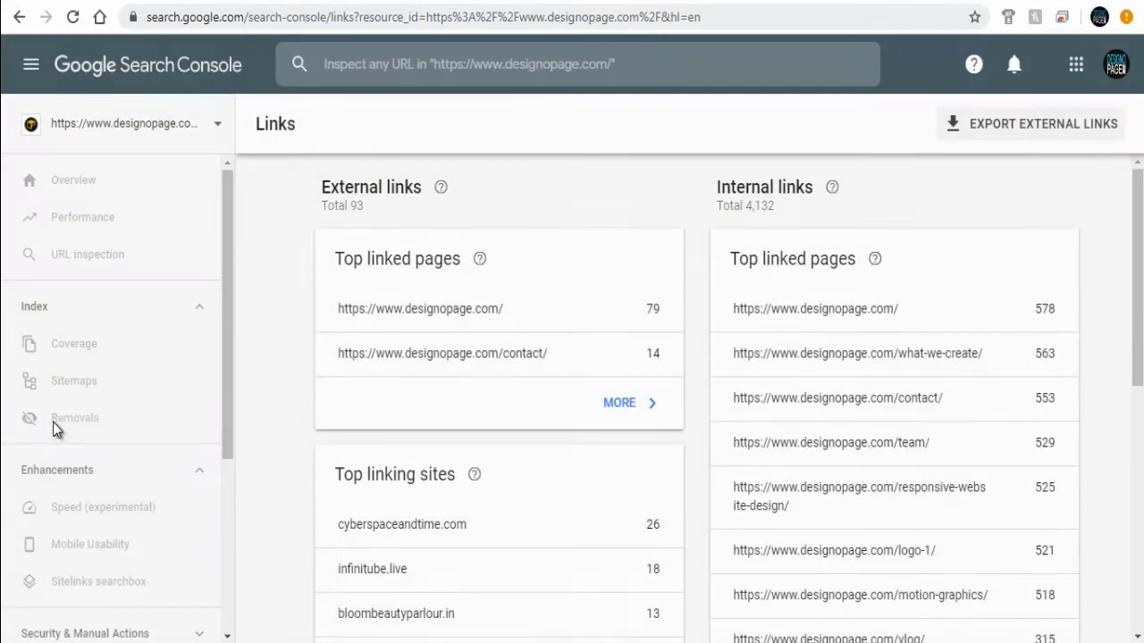
pyautogui.scroll(-2, 497, 510)
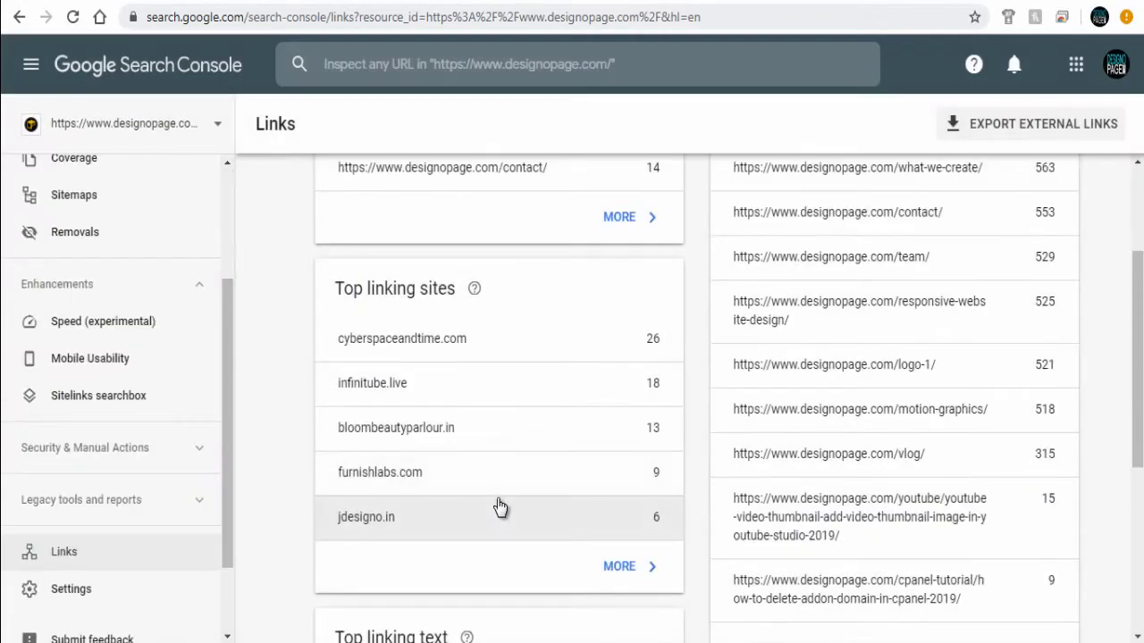
pyautogui.scroll(-1, 499, 508)
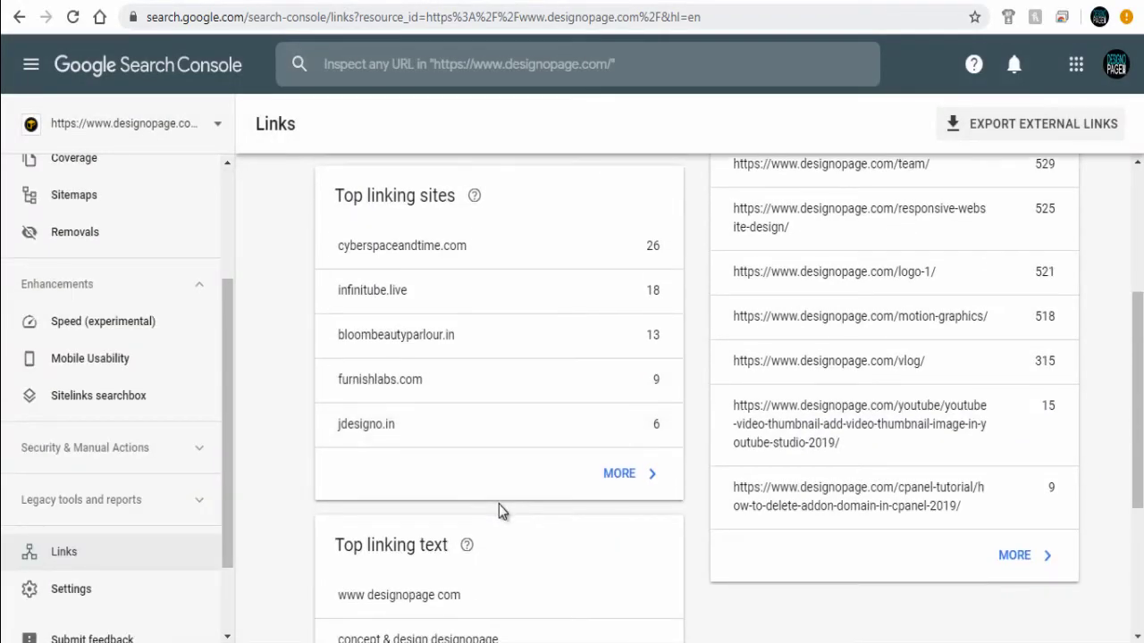
pyautogui.scroll(-2, 498, 504)
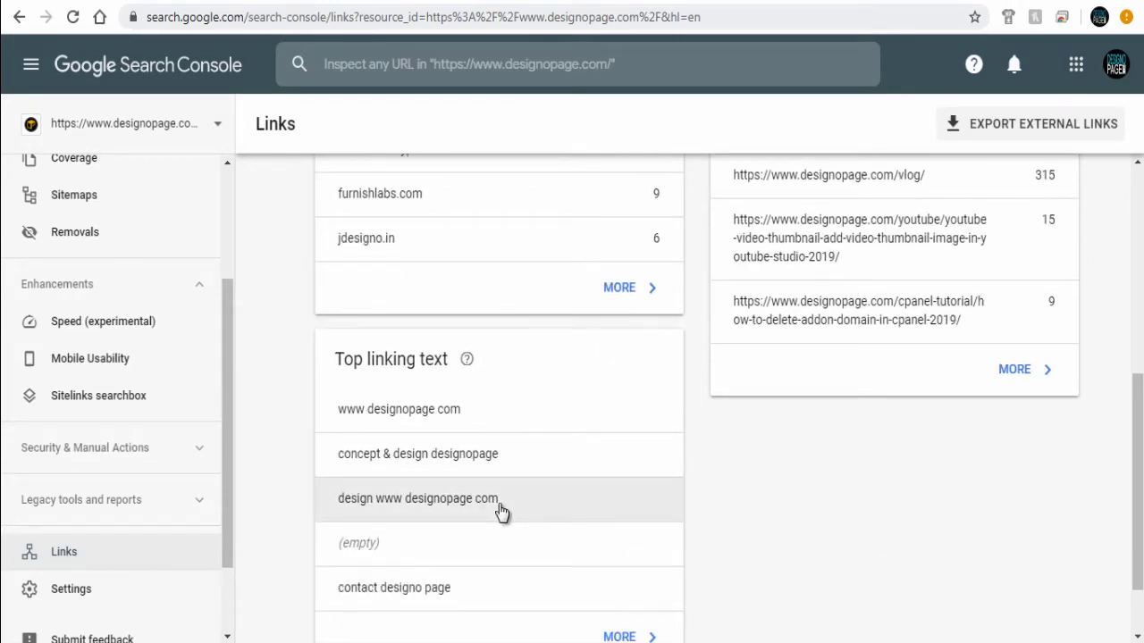
pyautogui.scroll(-1, 501, 512)
pyautogui.scroll(3, 502, 512)
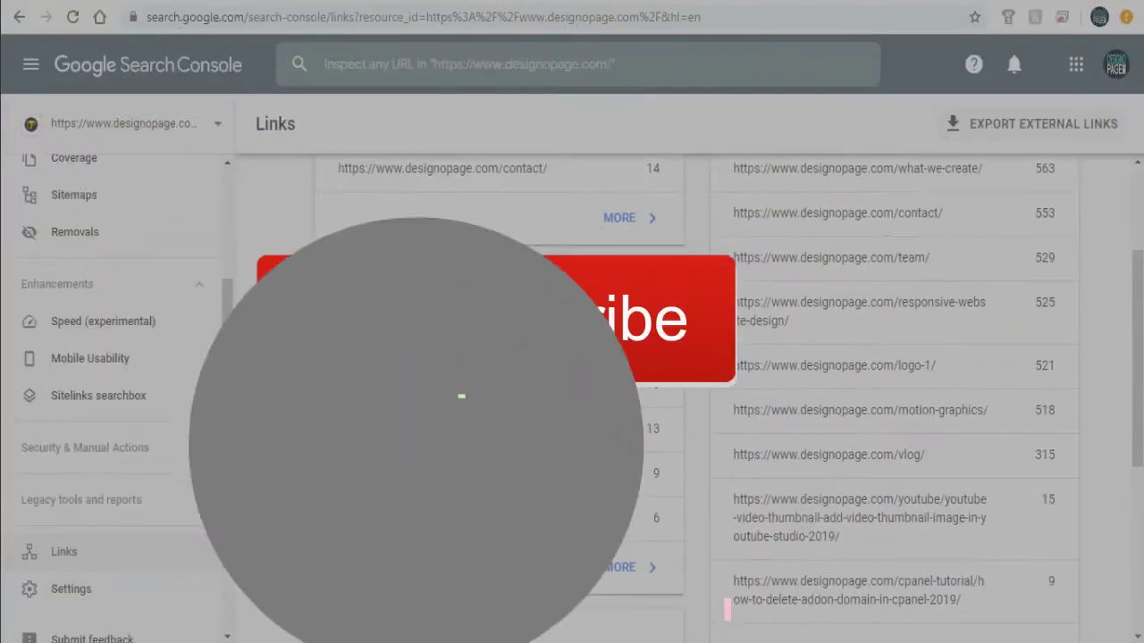
pyautogui.scroll(2, 501, 512)
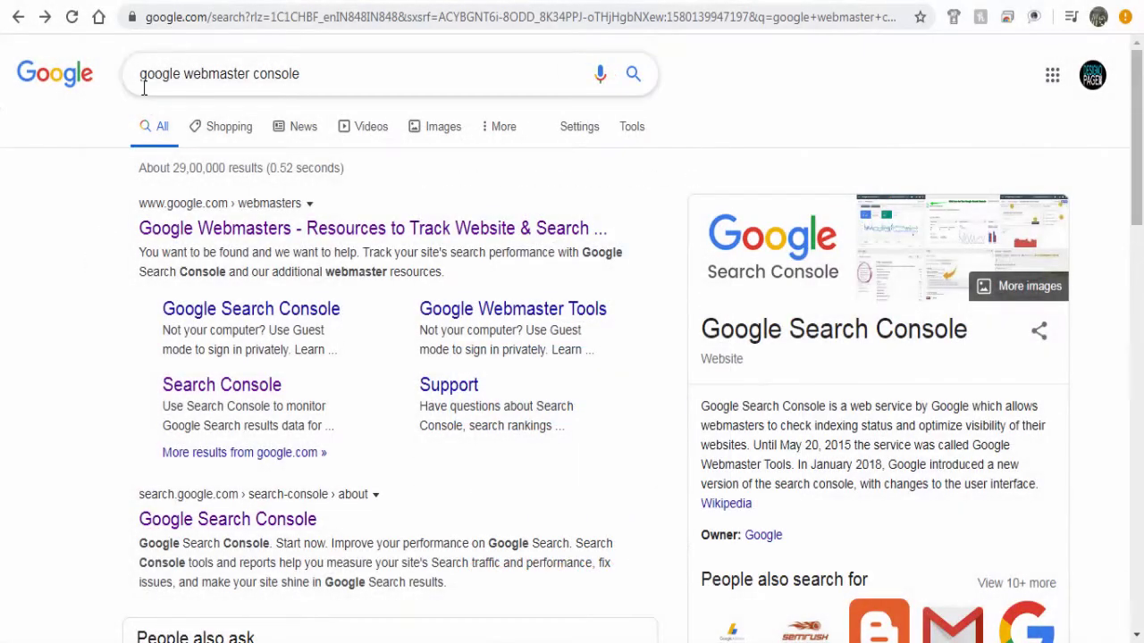
# Open the Google Webmasters site from the "google webmaster console" search results and go to Search Console
pyautogui.click(298, 83)
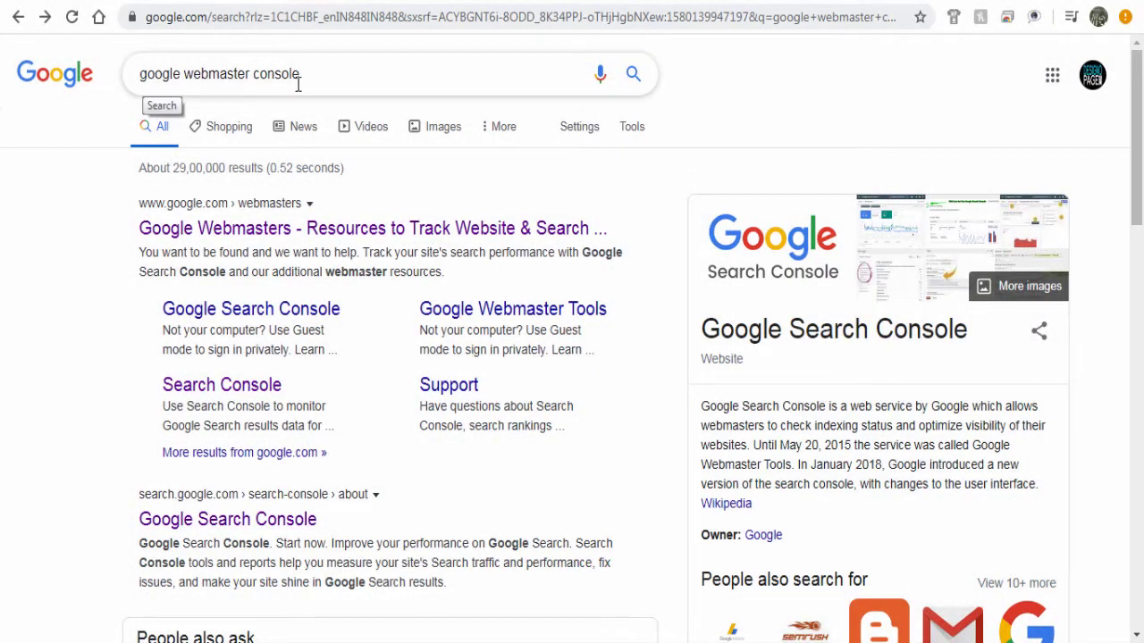
pyautogui.click(300, 234)
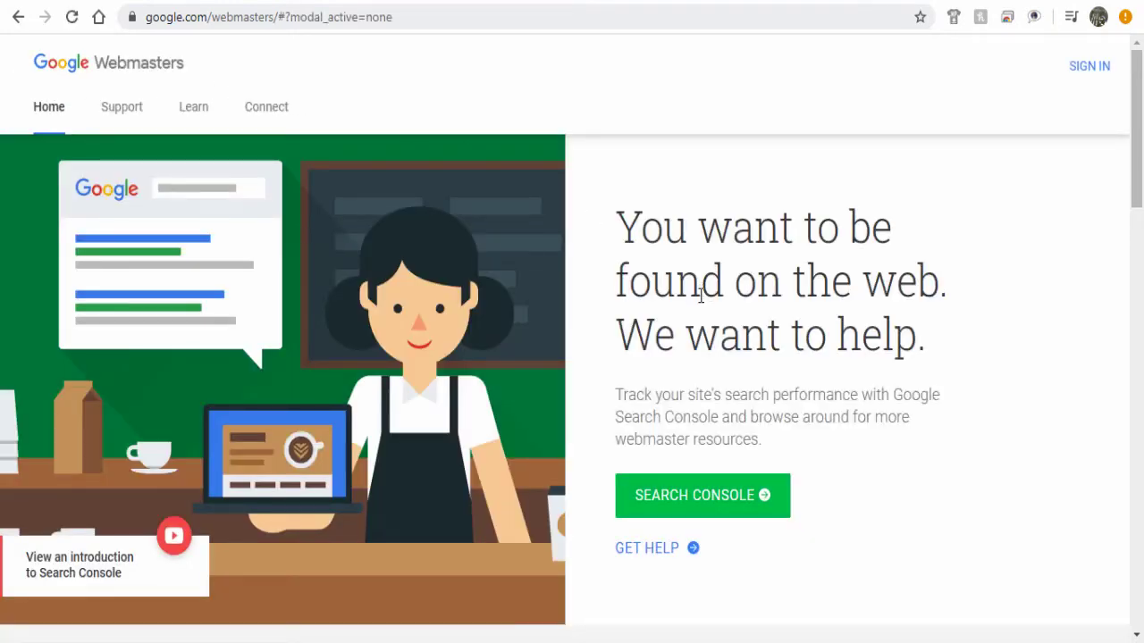
pyautogui.click(677, 506)
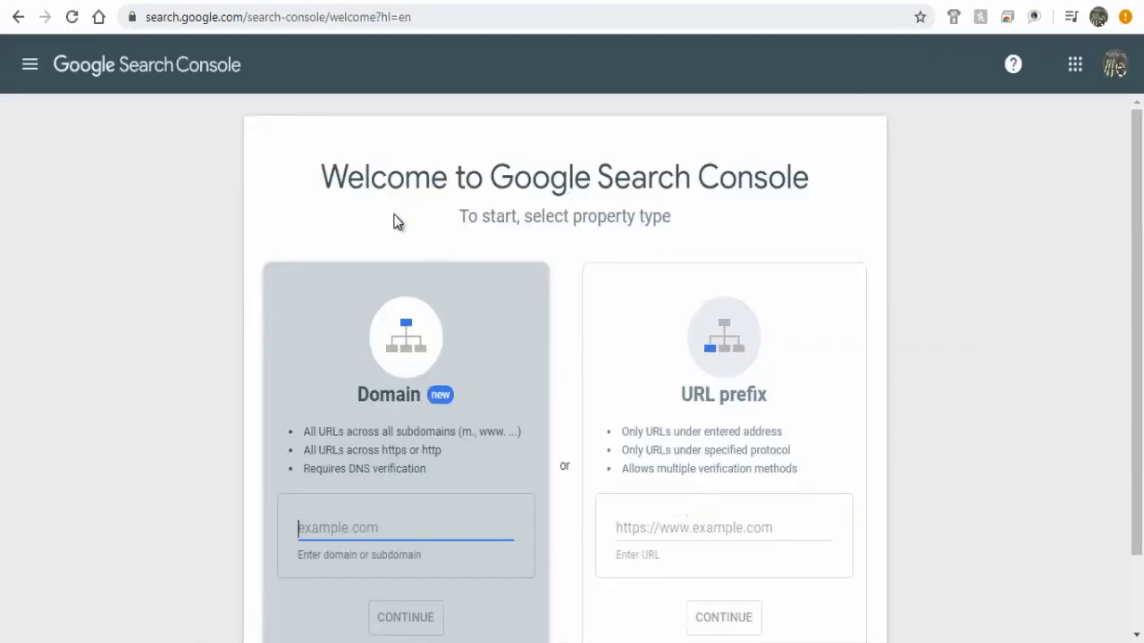
# Examine the Domain and URL prefix property types and their address fields on the welcome page
pyautogui.moveTo(572, 215); pyautogui.dragTo(638, 215)
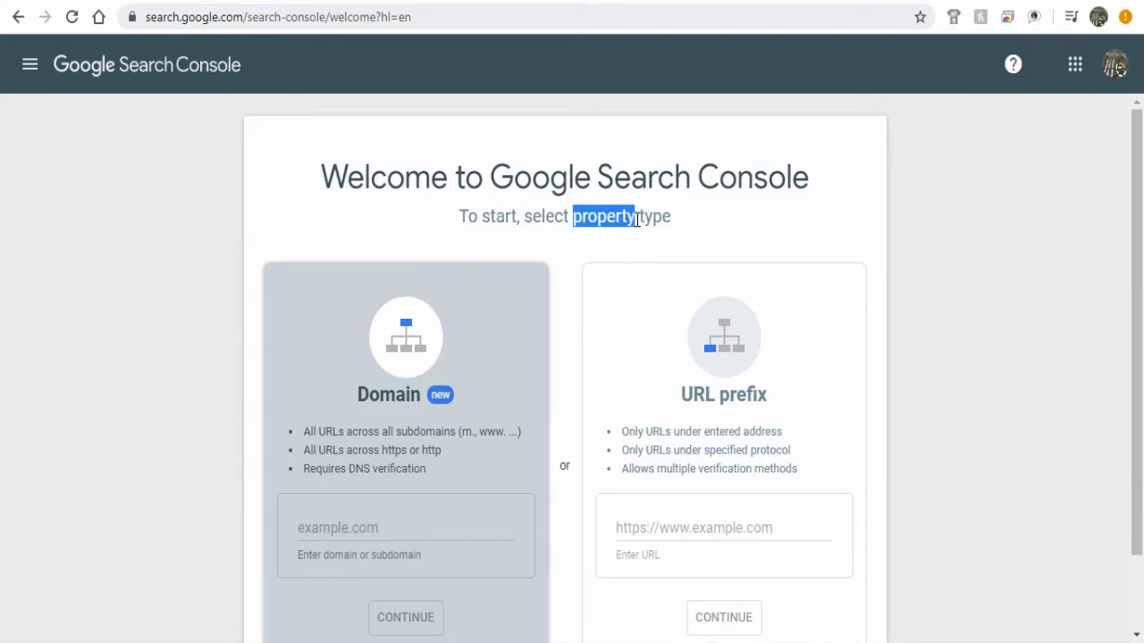
pyautogui.click(607, 253)
pyautogui.scroll(-1, 605, 254)
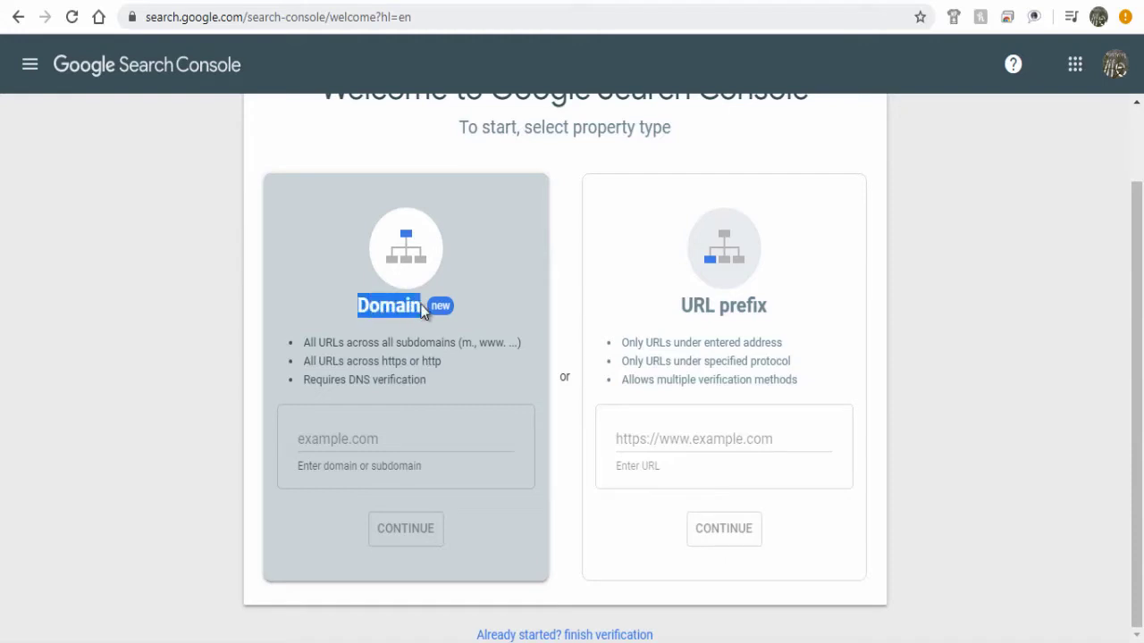
pyautogui.click(379, 319)
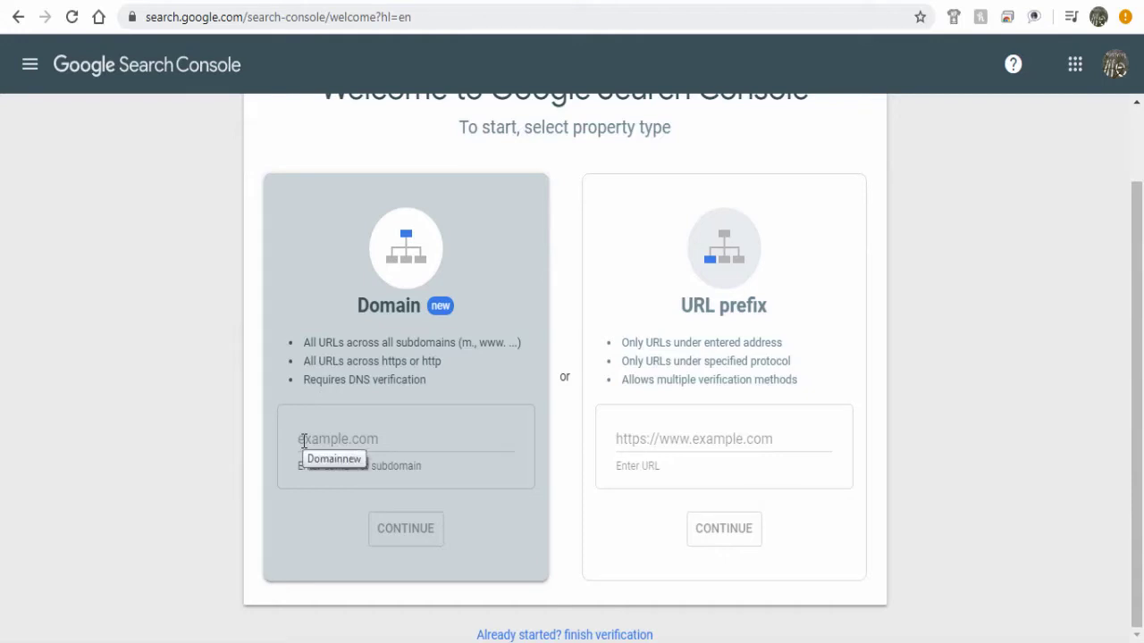
pyautogui.click(336, 439)
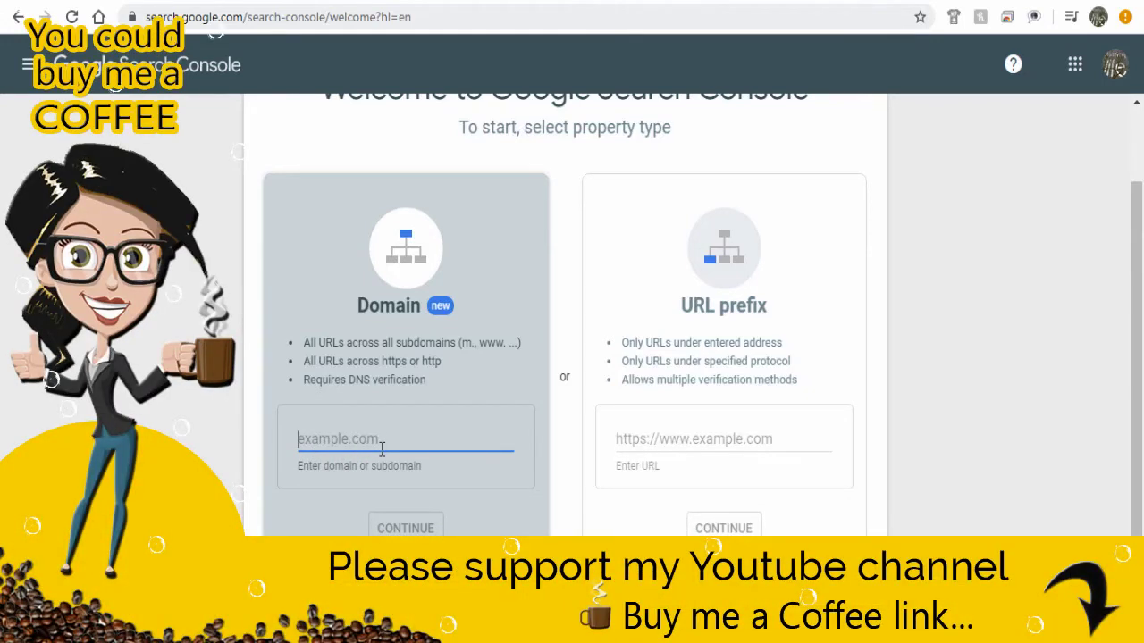
pyautogui.click(383, 478)
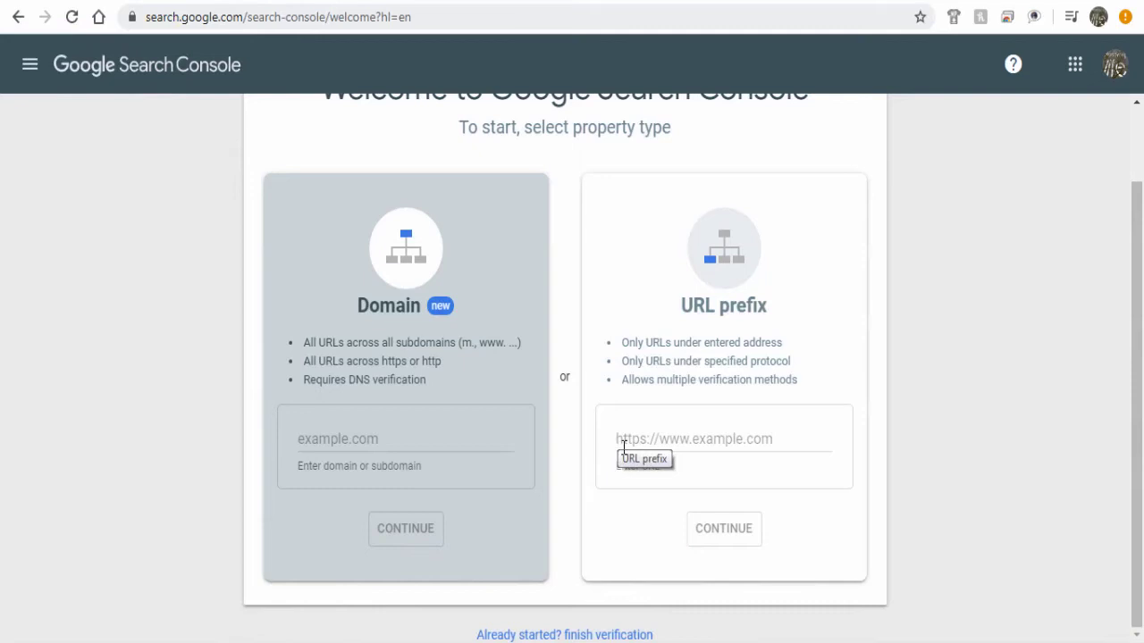
pyautogui.click(623, 442)
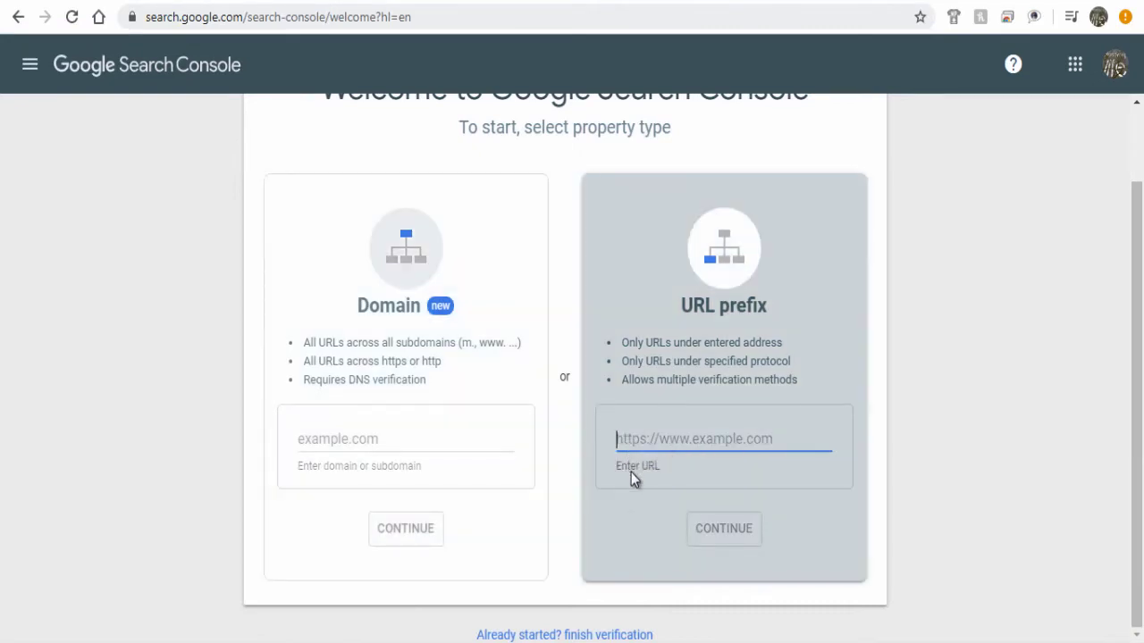
pyautogui.click(631, 472)
# Copy the web address of the open designopage.com site
pyautogui.click(659, 13)
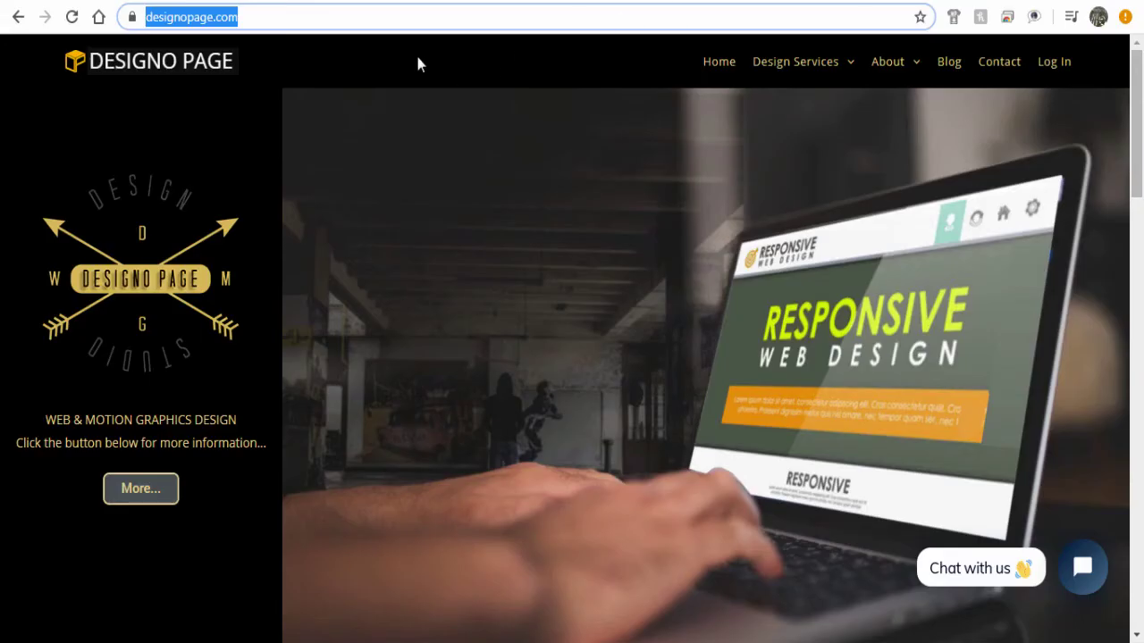
pyautogui.click(366, 18)
pyautogui.press('Return')
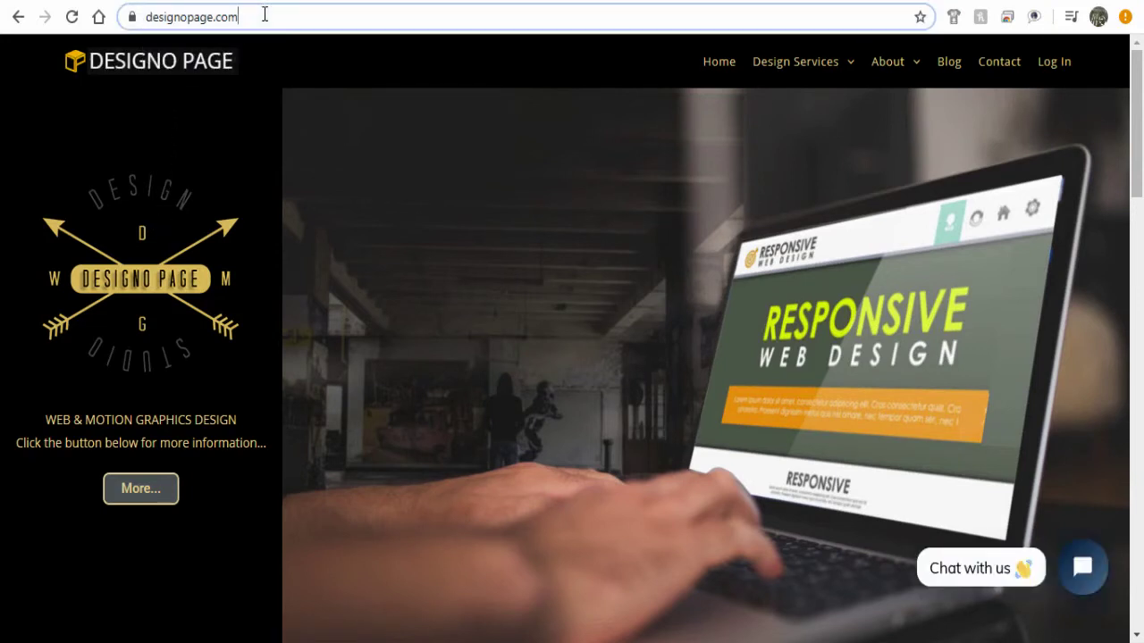
pyautogui.moveTo(263, 15); pyautogui.dragTo(141, 16)
pyautogui.rightClick(172, 21)
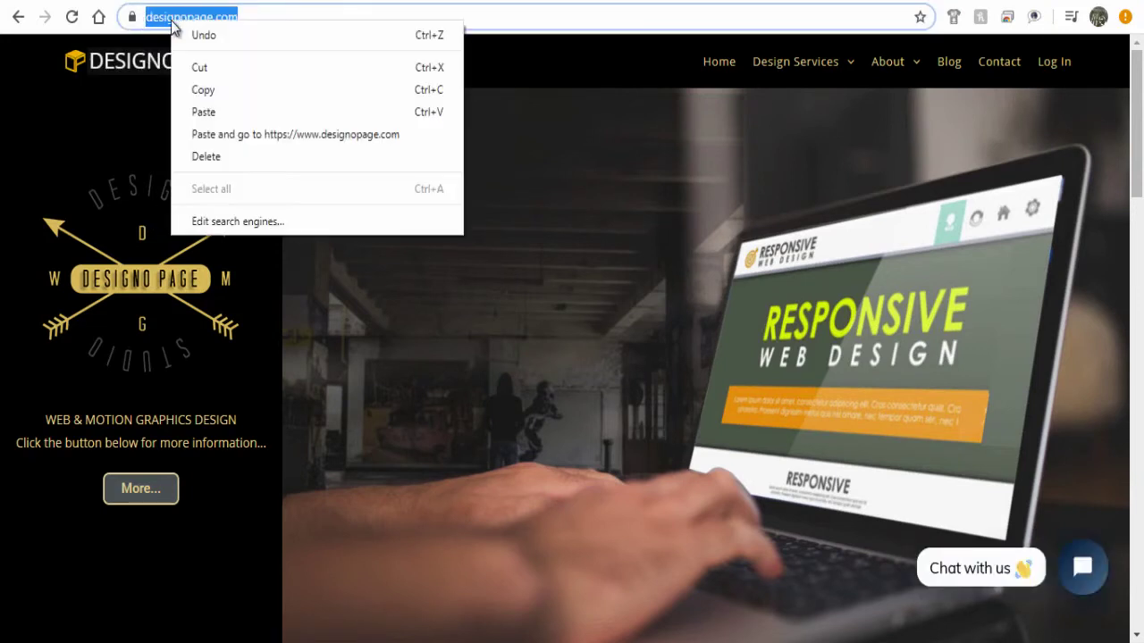
pyautogui.click(205, 91)
pyautogui.hotkey('ctrl', 't')
pyautogui.rightClick(465, 18)
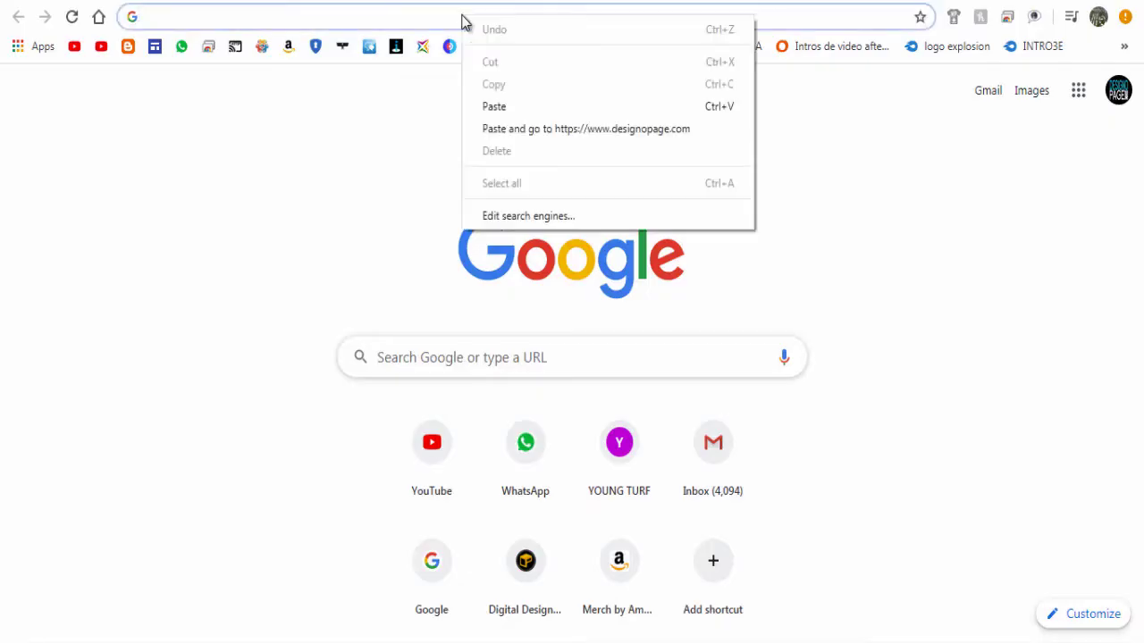
pyautogui.click(494, 106)
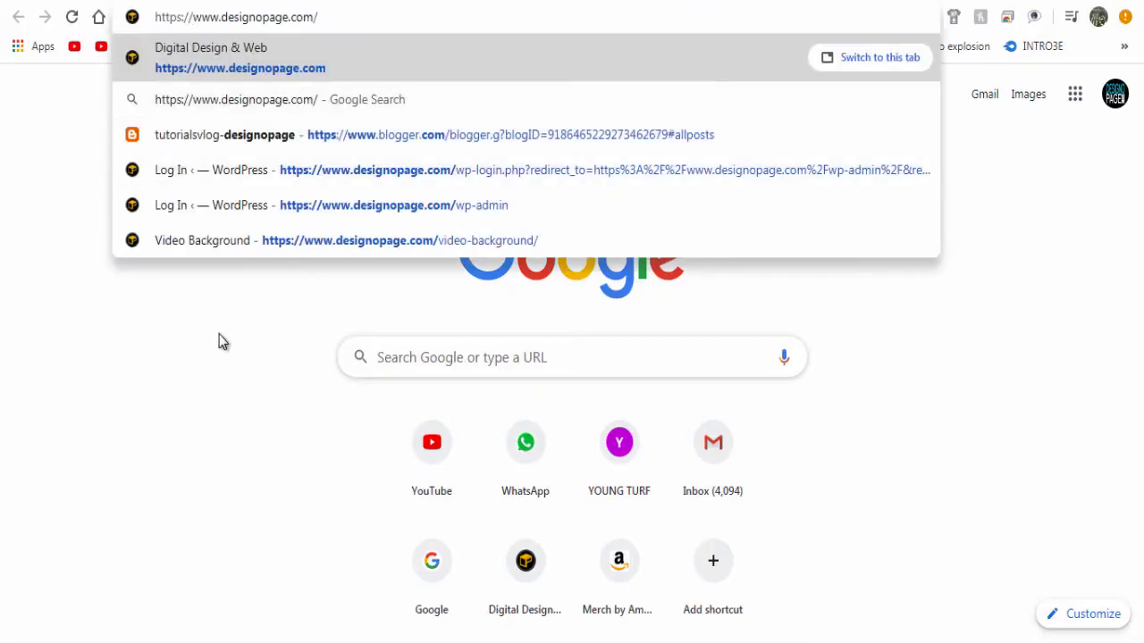
pyautogui.press('Return')
pyautogui.click(307, 18)
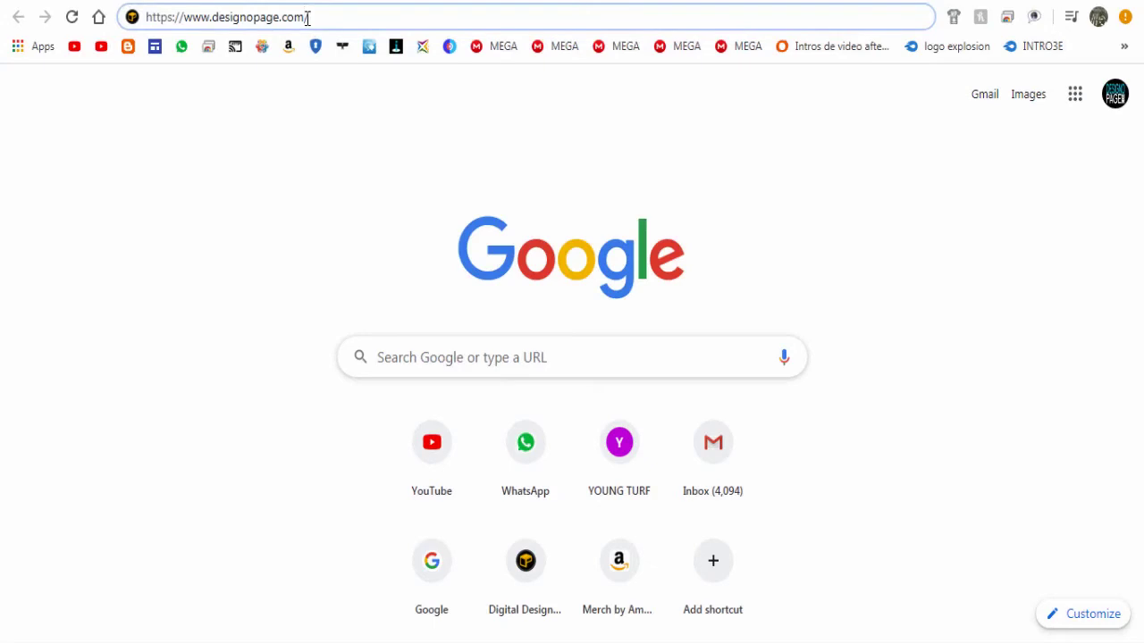
pyautogui.moveTo(304, 18); pyautogui.dragTo(116, 18)
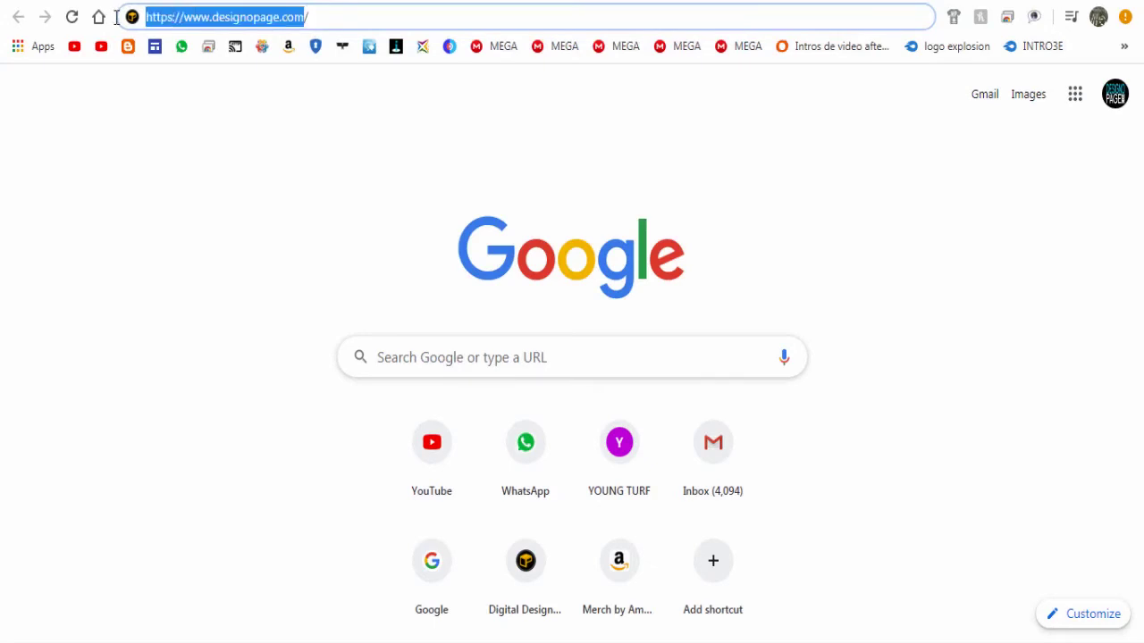
pyautogui.rightClick(175, 21)
pyautogui.click(215, 91)
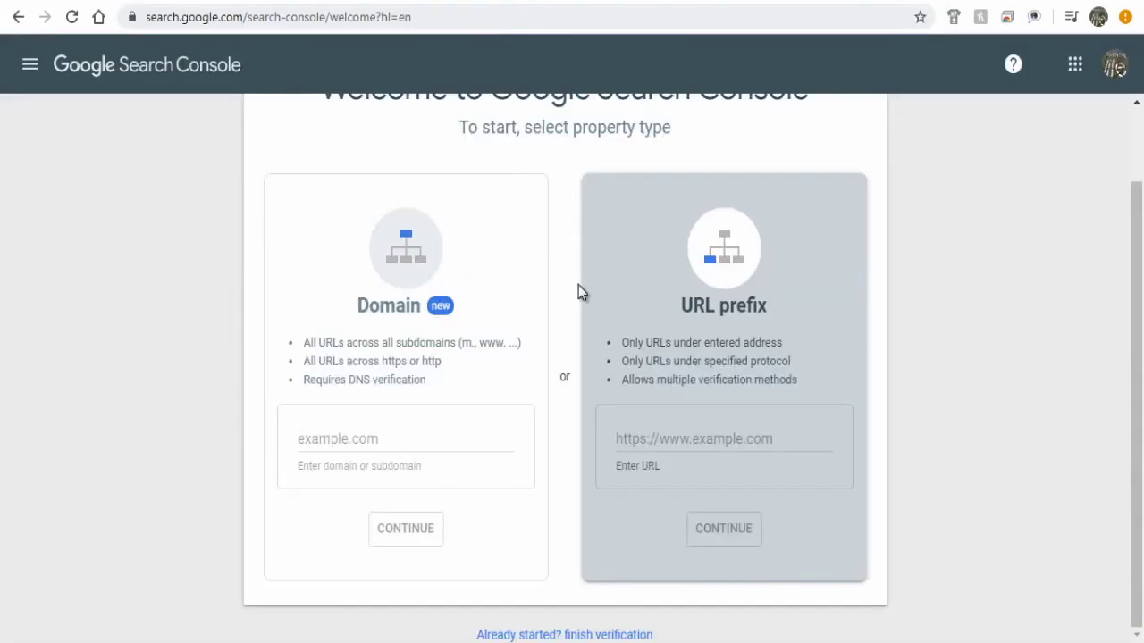
pyautogui.click(638, 437)
pyautogui.rightClick(654, 434)
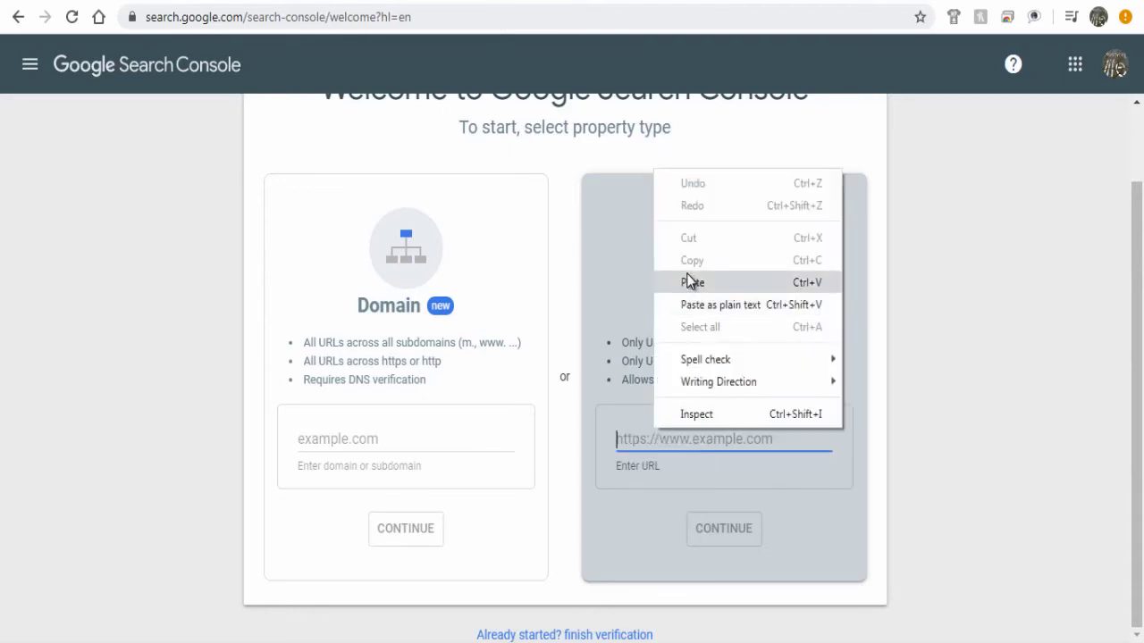
pyautogui.click(687, 282)
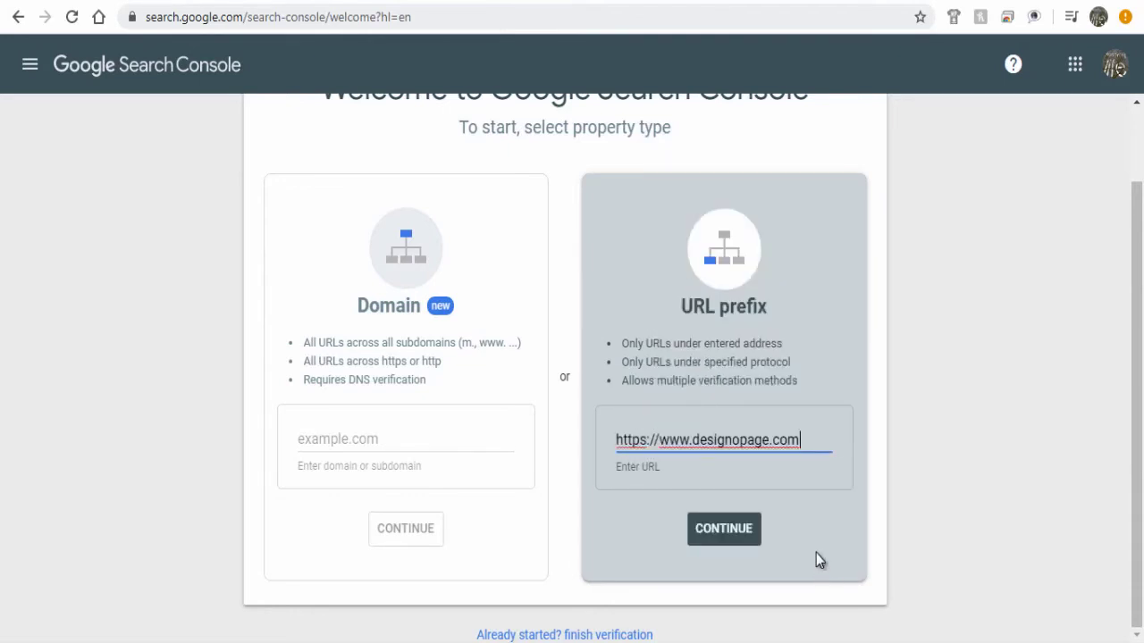
pyautogui.click(726, 531)
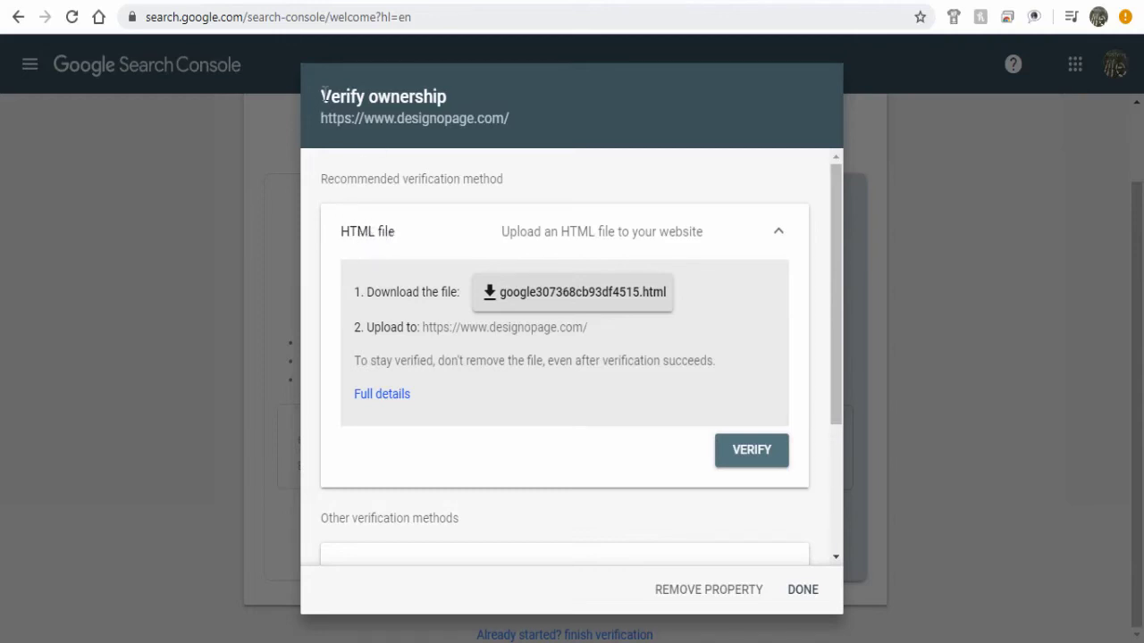
pyautogui.click(380, 132)
pyautogui.click(548, 302)
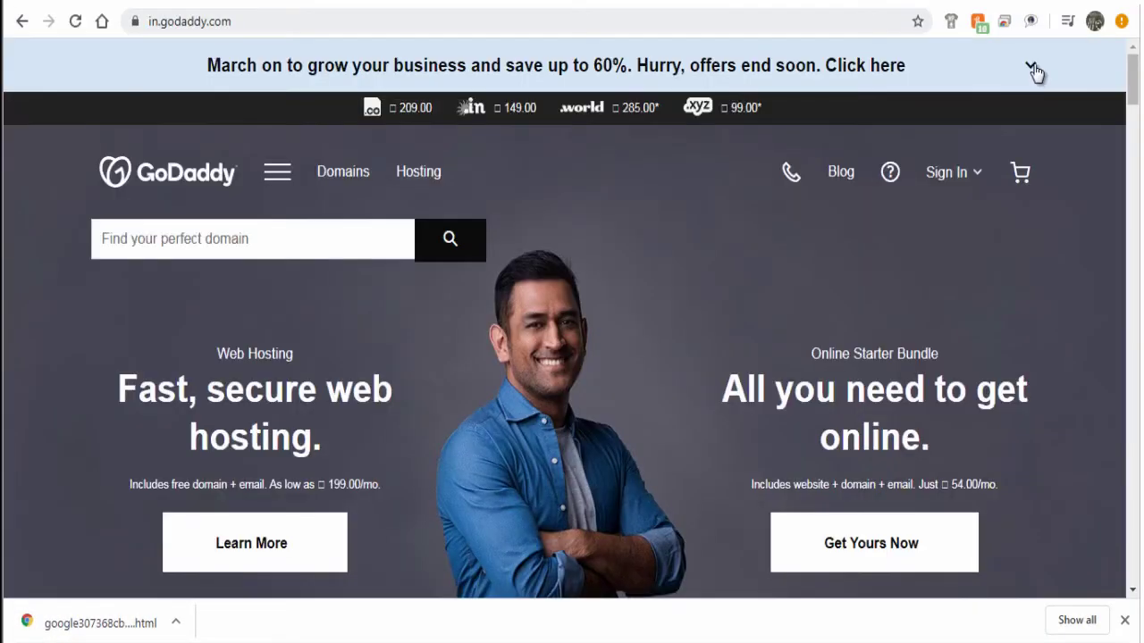
# Switch to the GoDaddy website and start signing in as a registered user
pyautogui.click(1032, 70)
pyautogui.click(1032, 69)
pyautogui.click(946, 178)
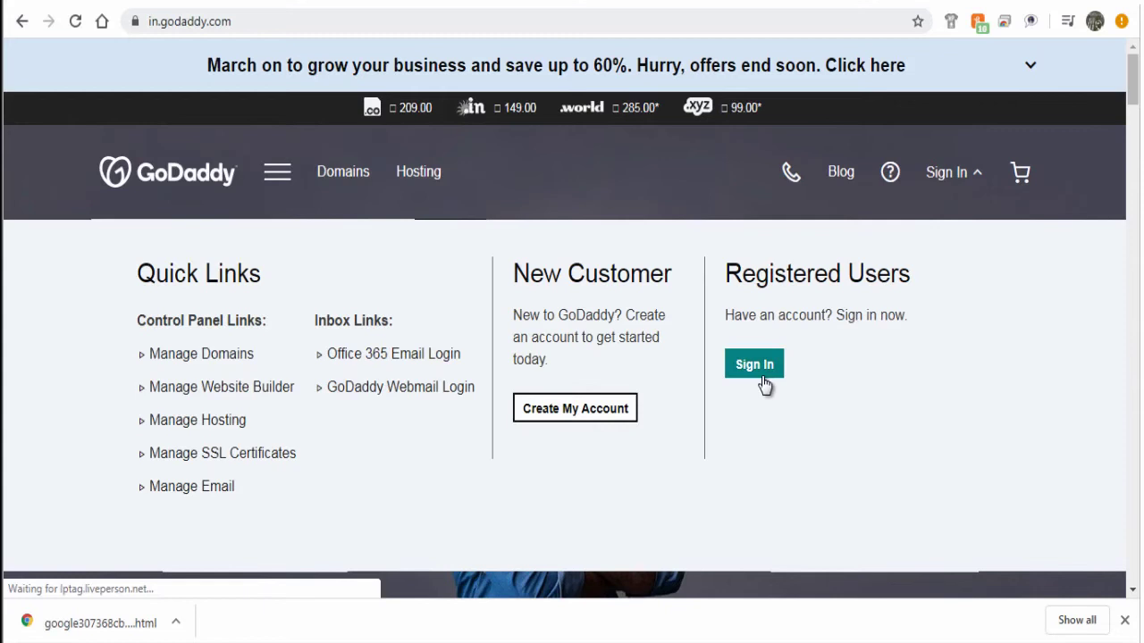
pyautogui.click(764, 381)
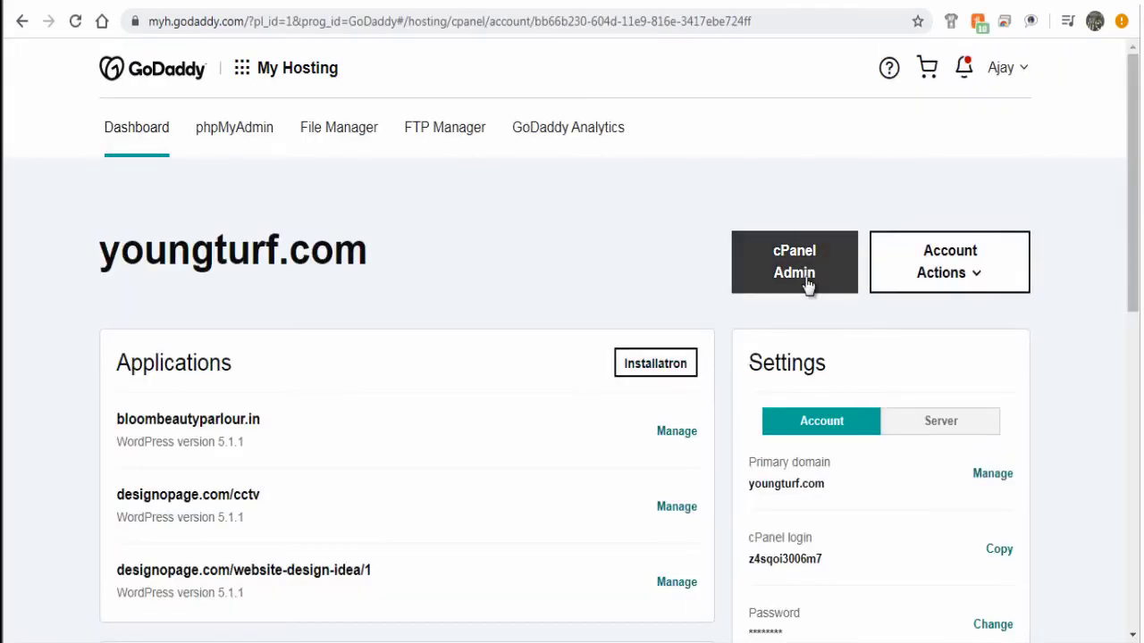
# Open the cPanel File Manager for the youngturf.com hosting and display the public_html folder
pyautogui.click(807, 283)
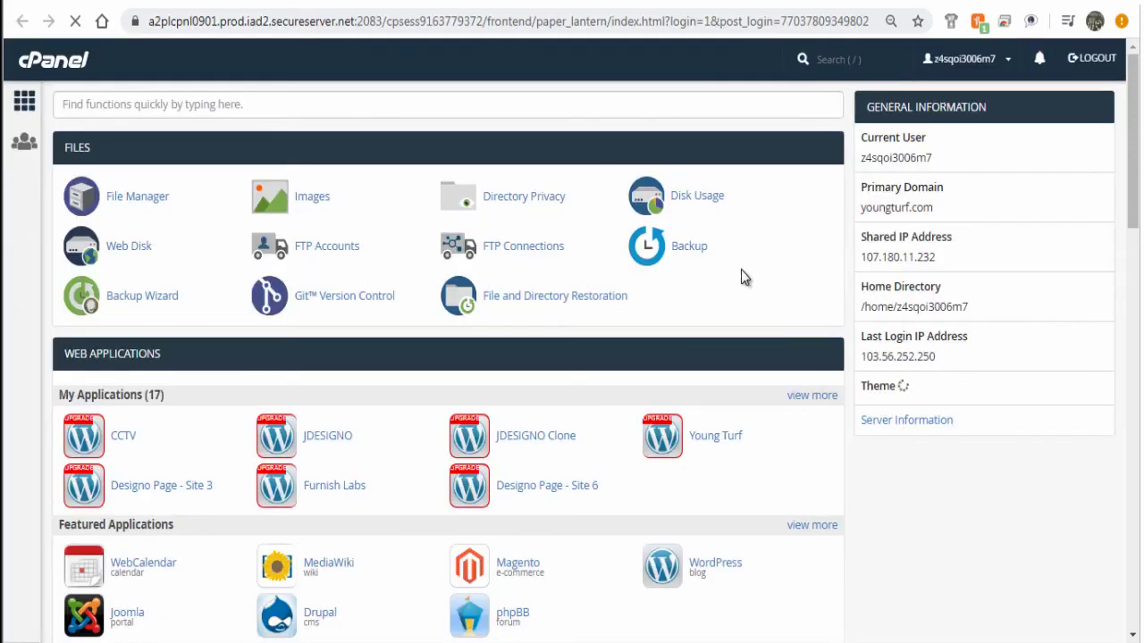
pyautogui.click(130, 198)
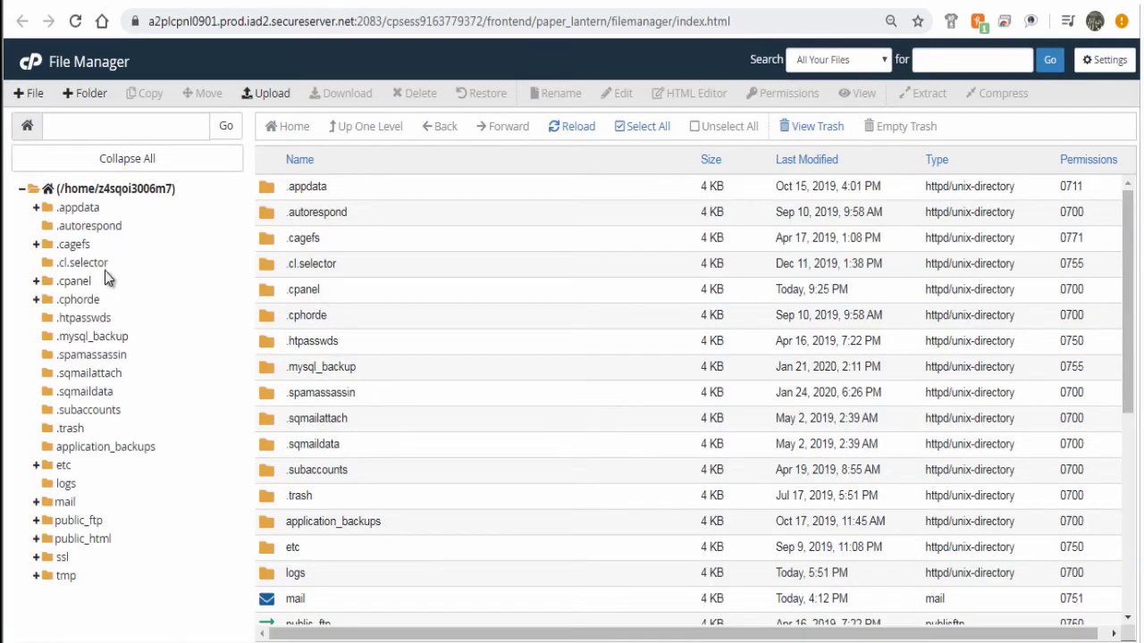
pyautogui.click(72, 541)
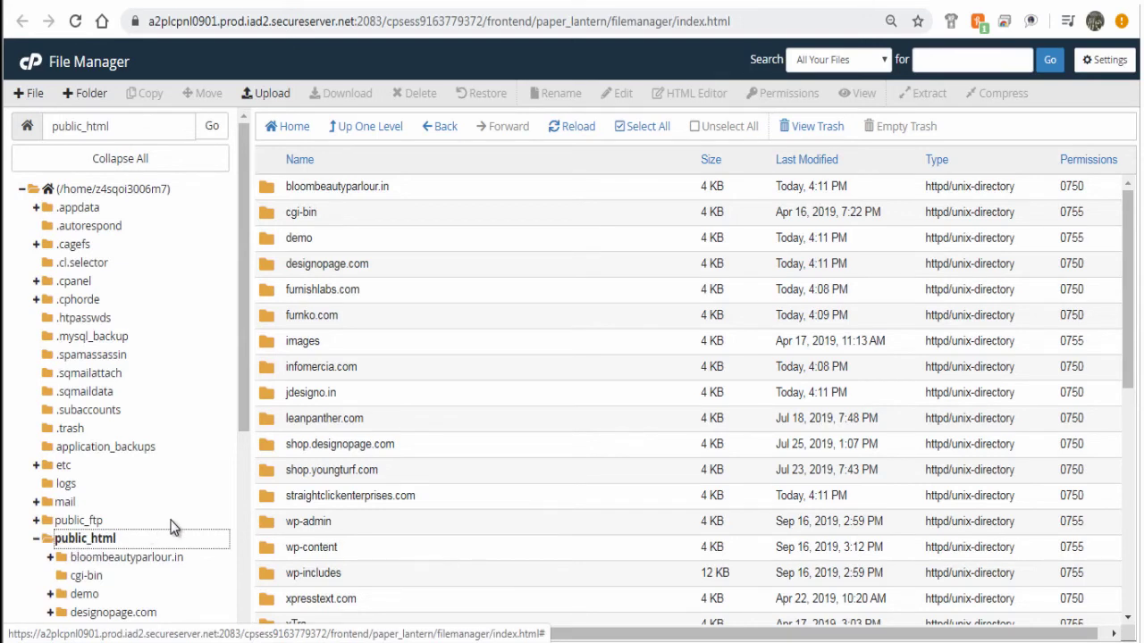
# Open the designopage.com folder inside public_html
pyautogui.click(302, 189)
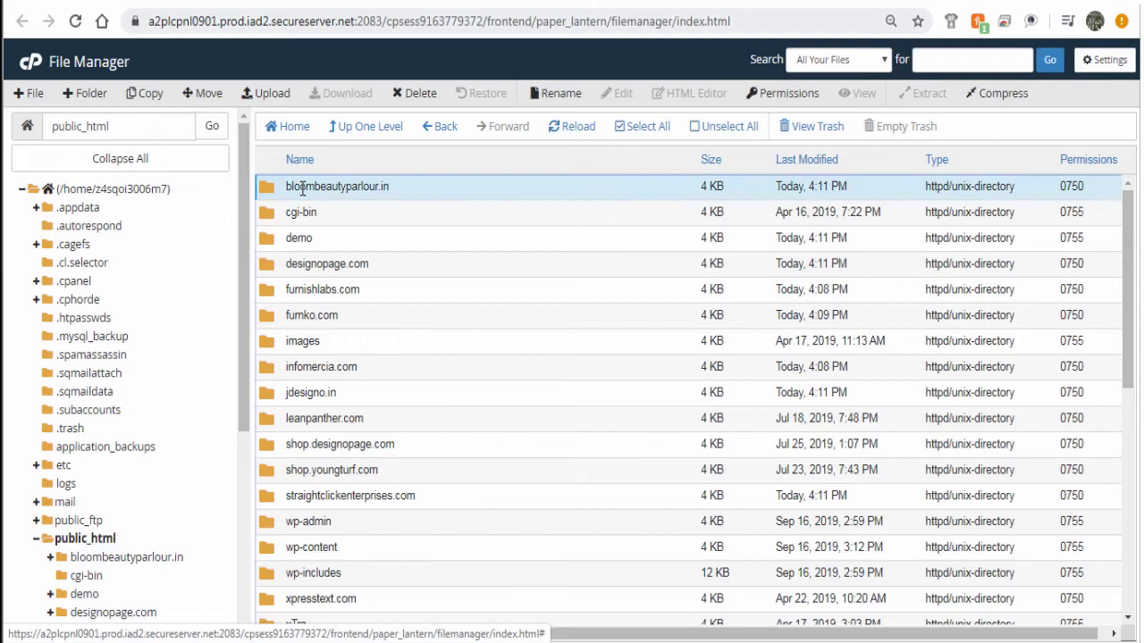
pyautogui.click(324, 261)
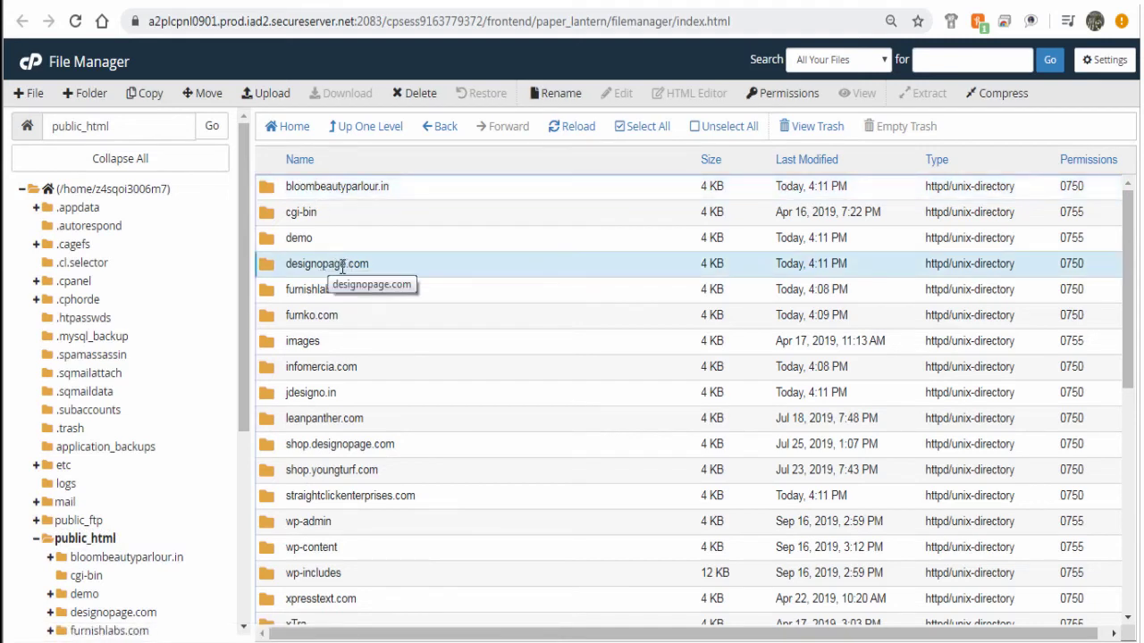
pyautogui.click(272, 266)
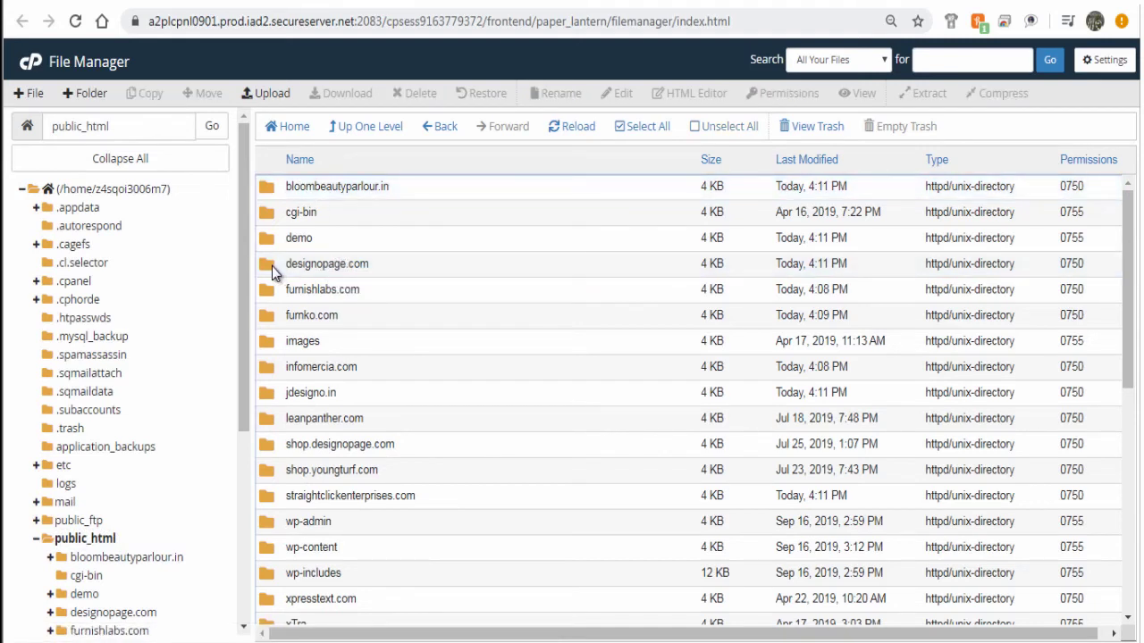
pyautogui.click(272, 266)
pyautogui.doubleClick(272, 266)
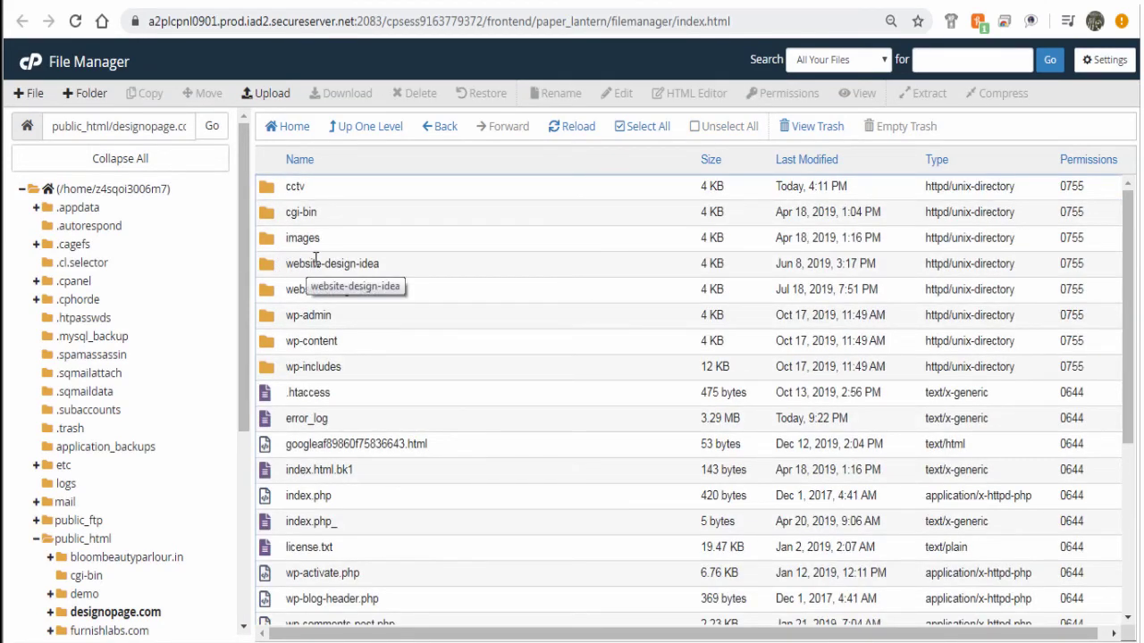
# Upload the downloaded Google HTML verification file to the designopage.com folder and select it in the folder's file list
pyautogui.click(282, 97)
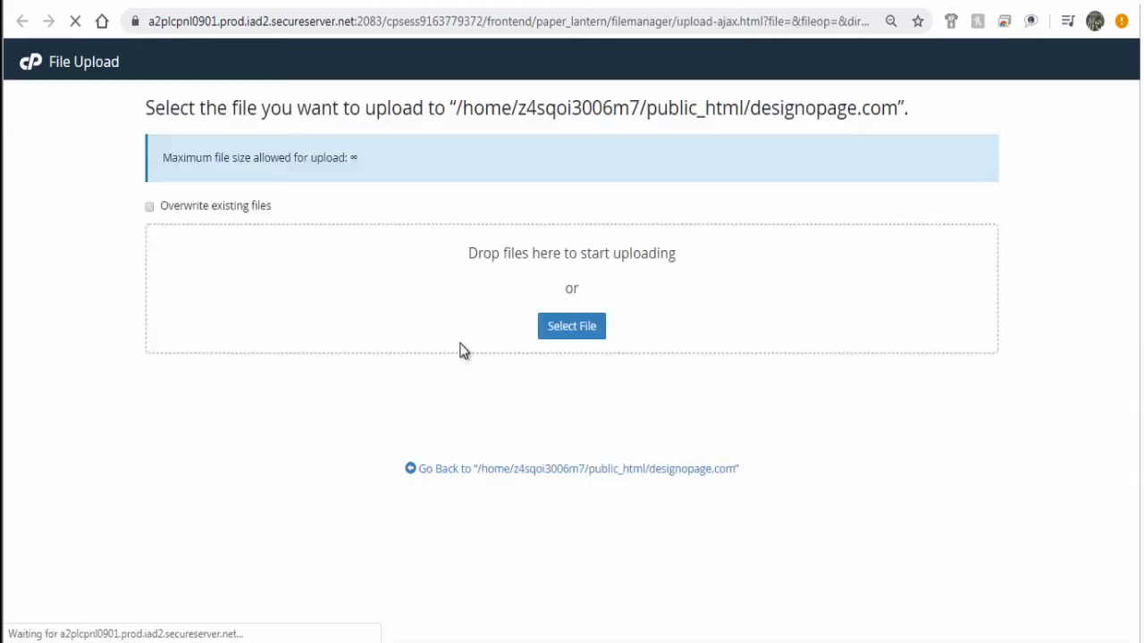
pyautogui.click(539, 324)
pyautogui.click(224, 185)
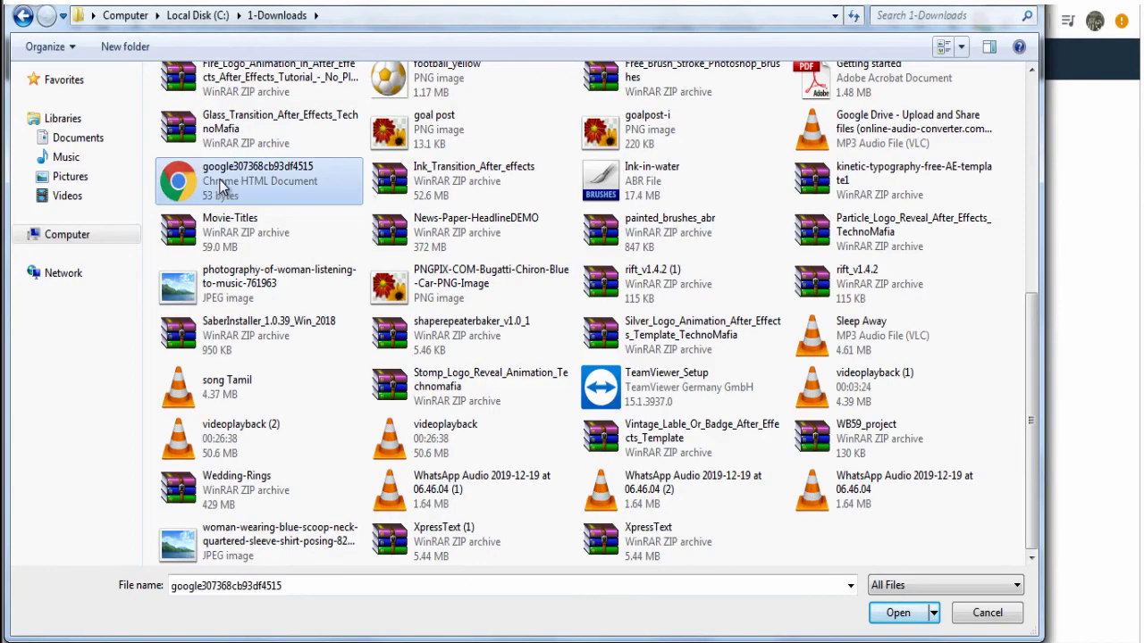
pyautogui.click(880, 613)
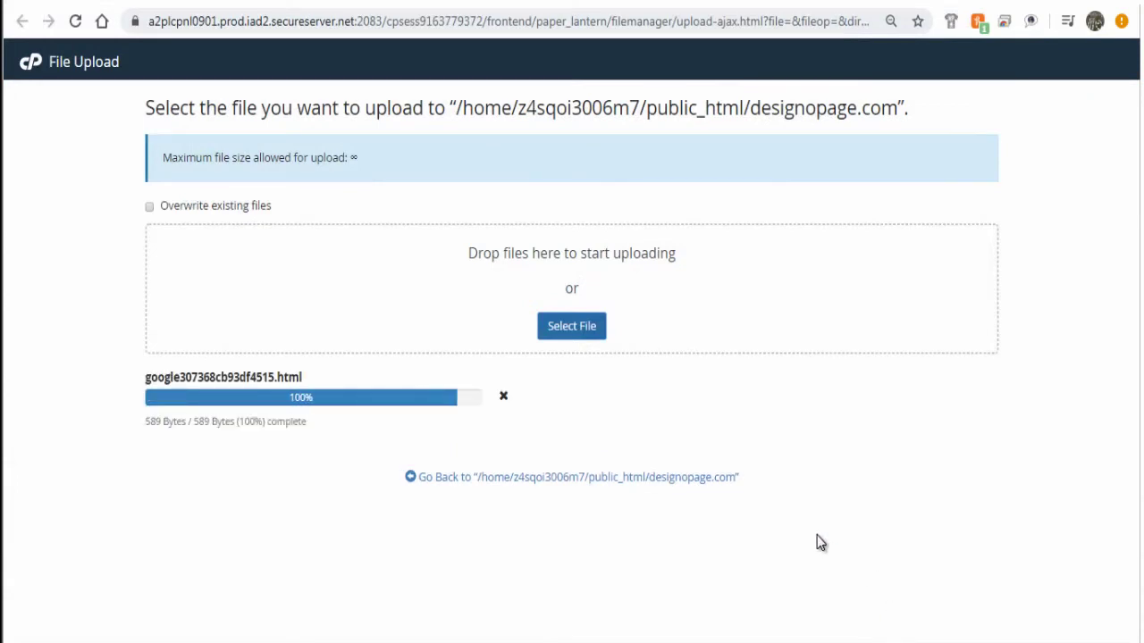
pyautogui.click(632, 479)
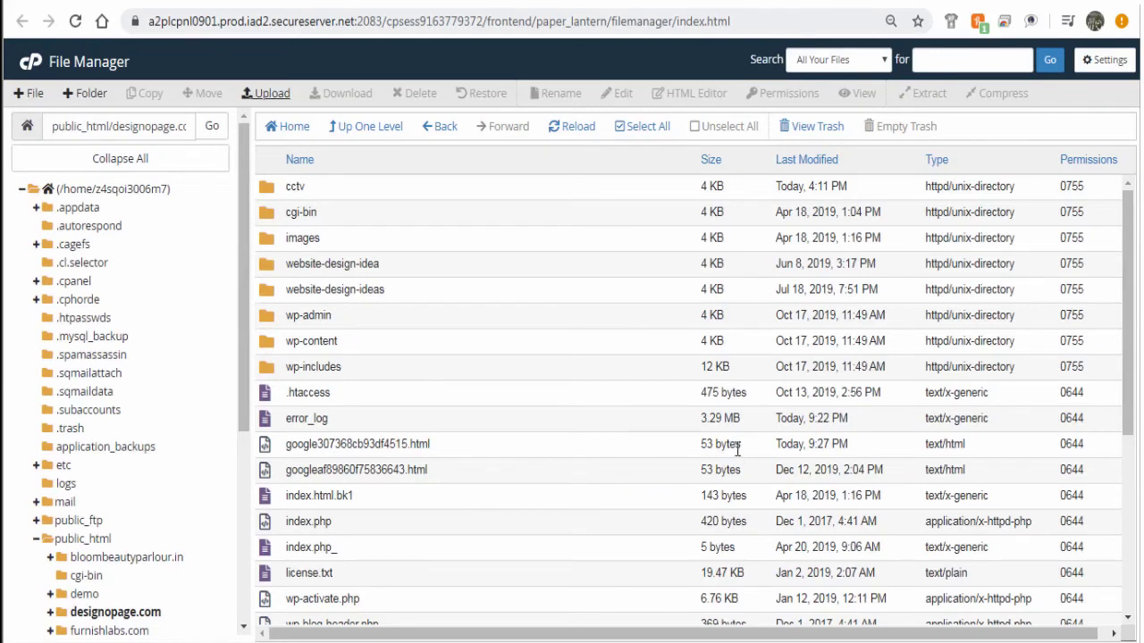
pyautogui.click(395, 446)
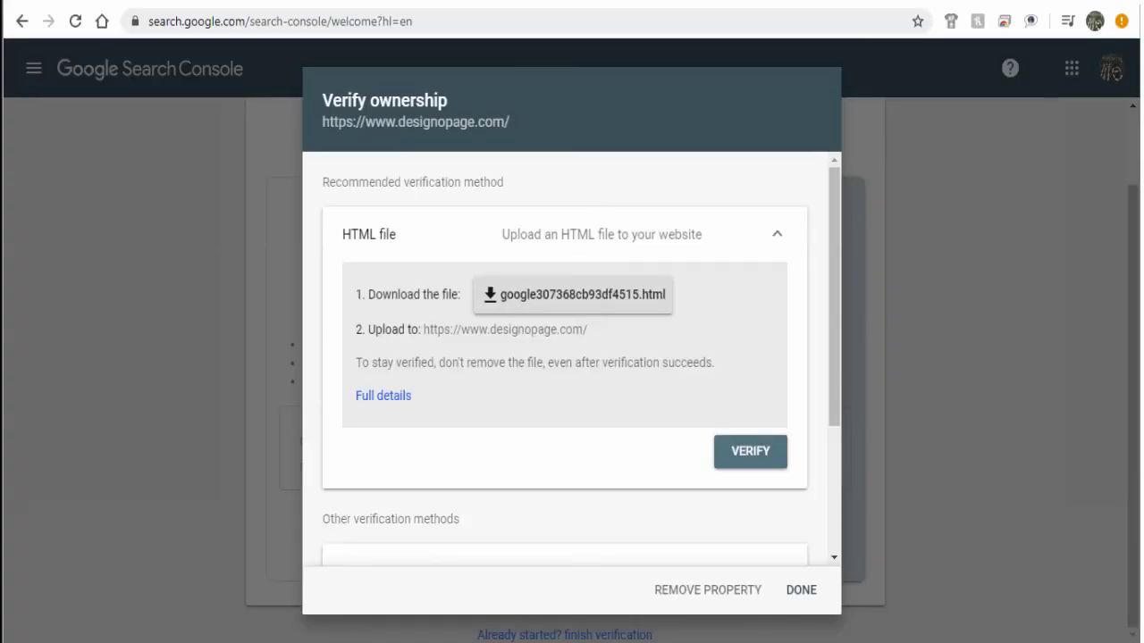
pyautogui.click(745, 454)
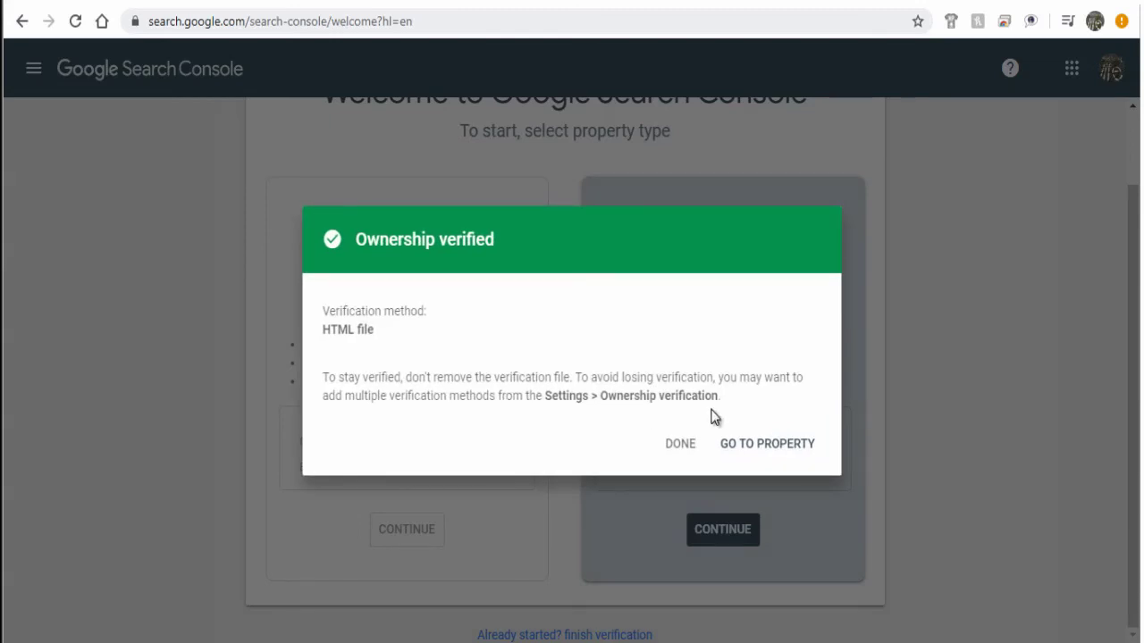
pyautogui.click(764, 447)
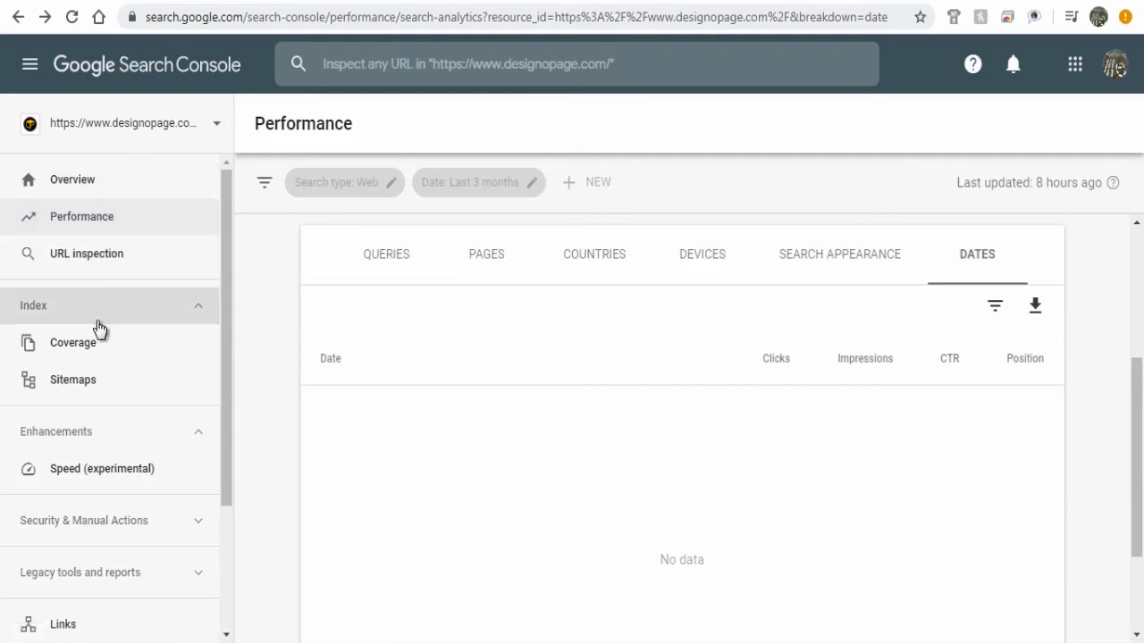
pyautogui.click(94, 384)
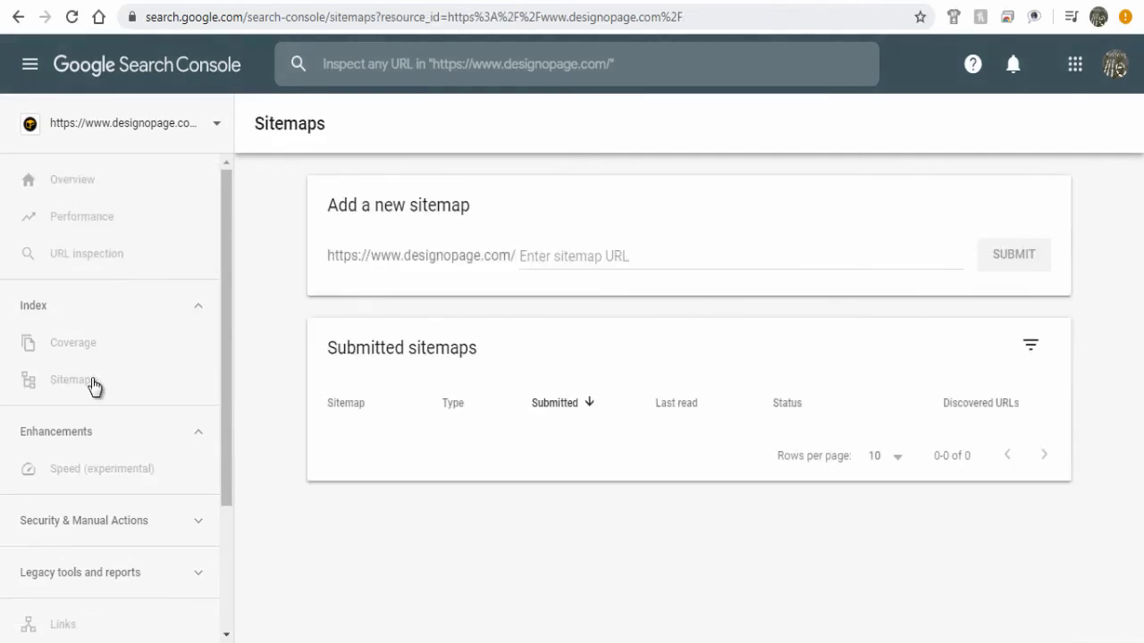
pyautogui.rightClick(529, 255)
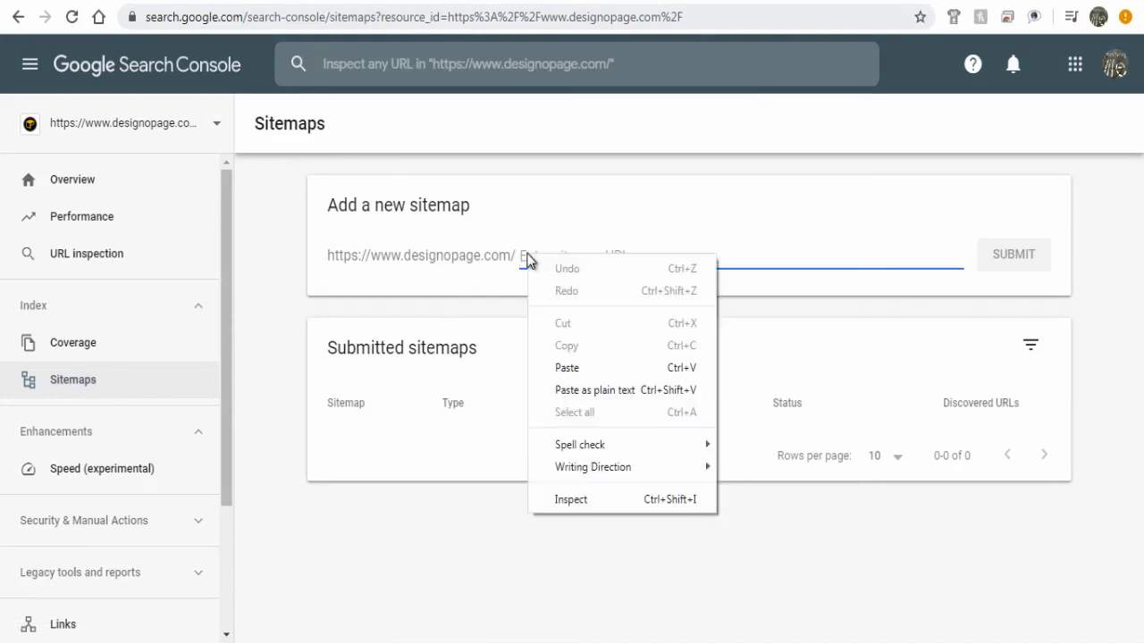
pyautogui.click(576, 369)
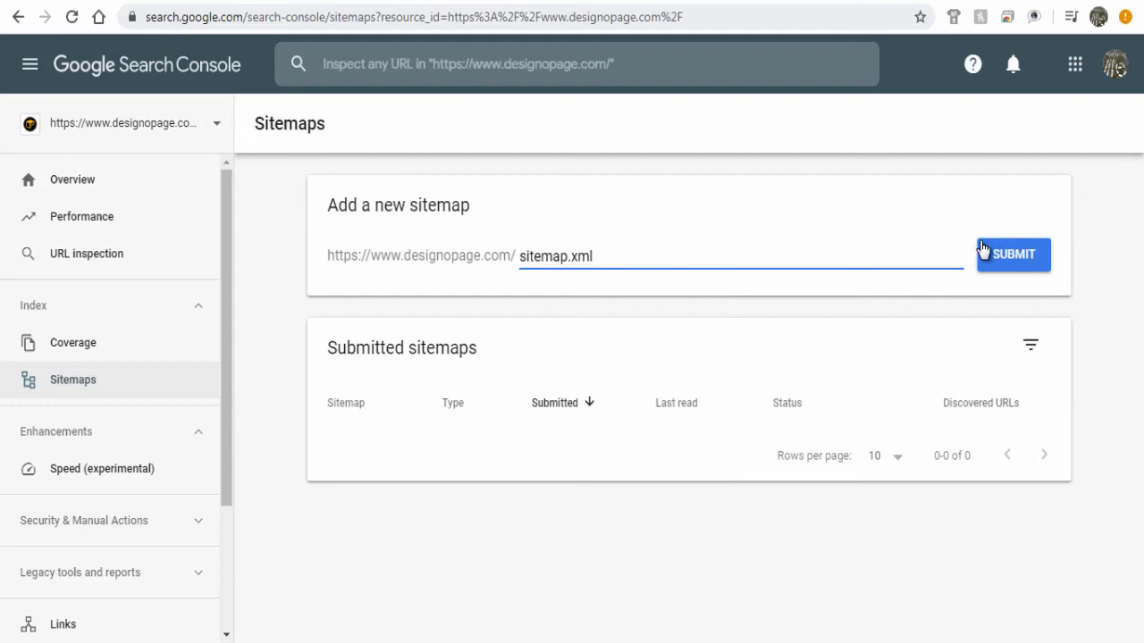
pyautogui.click(1017, 254)
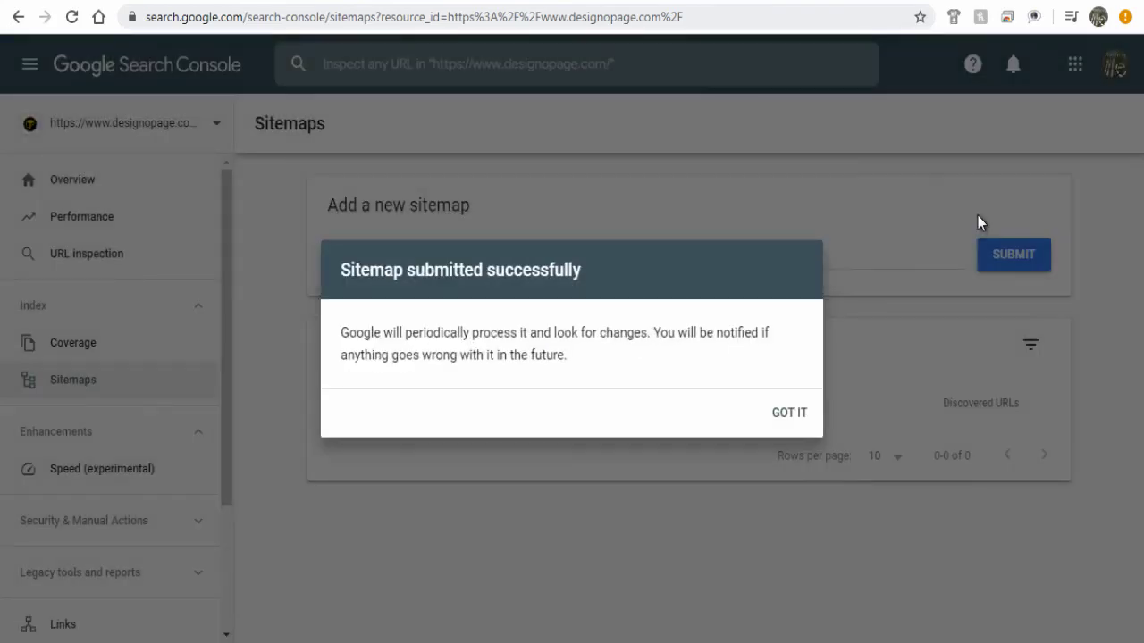
pyautogui.click(978, 216)
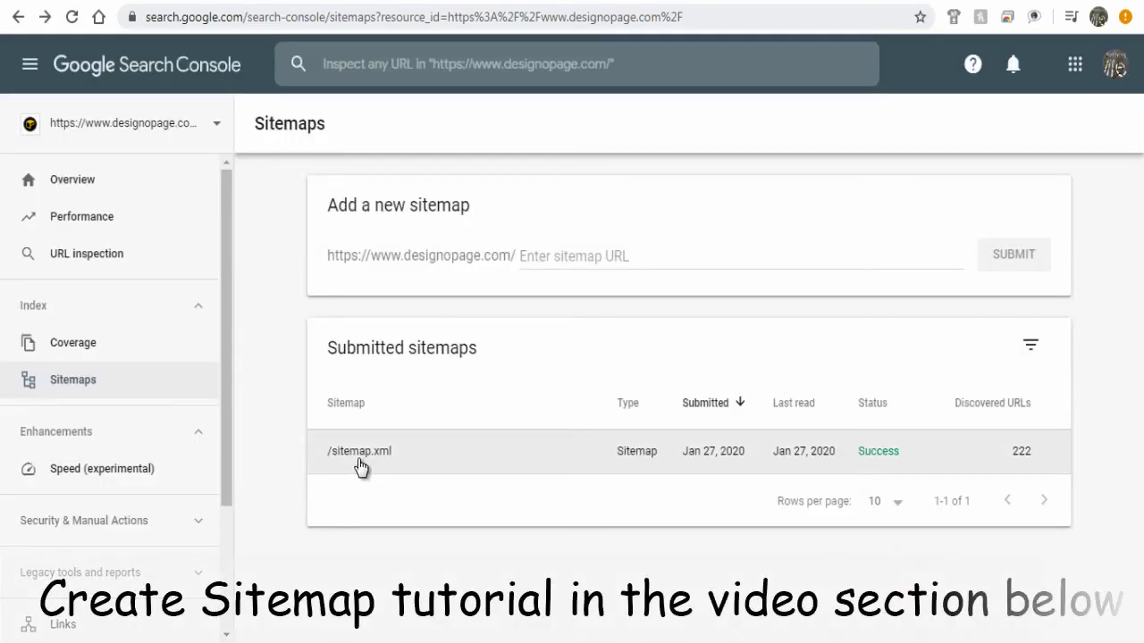